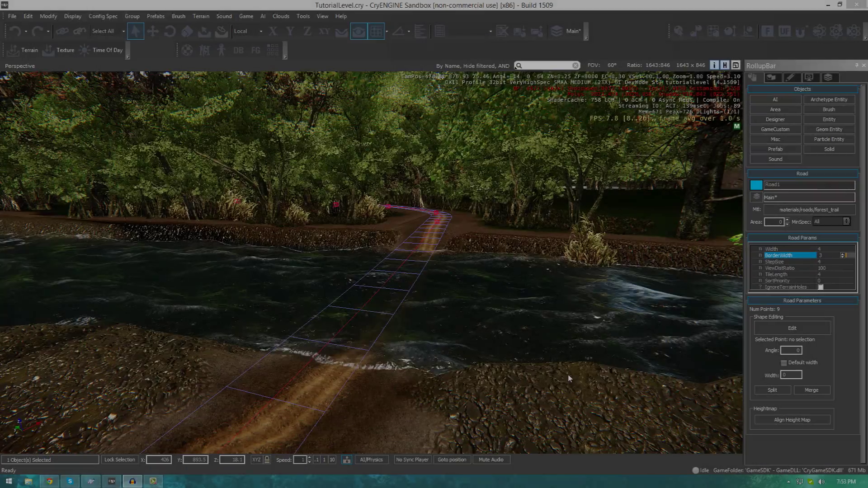
Examine the existing forest trail road where it crosses the river and continues along the path into the woods.
right_click_drag(569, 375, 565, 372)
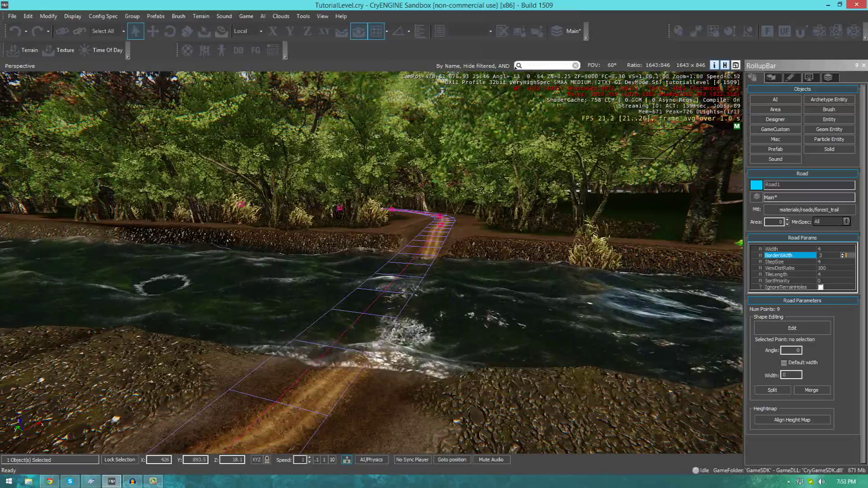
right_click_drag(241, 284, 237, 282)
key("s")
key("w")
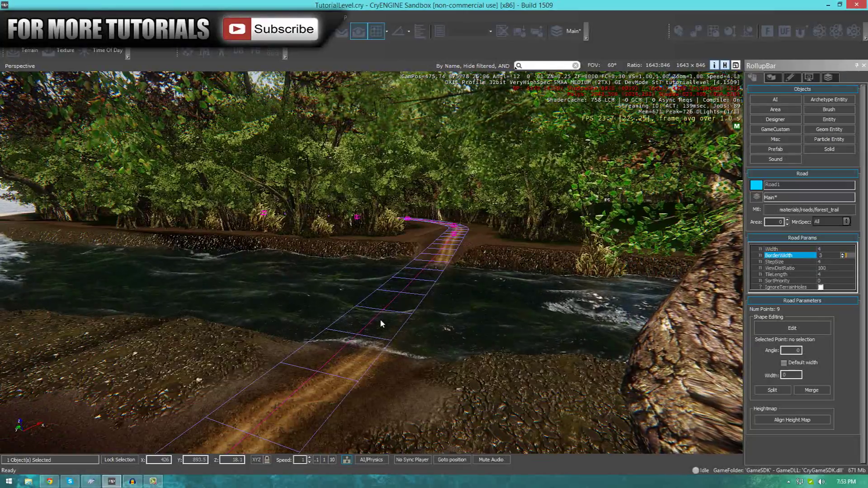
key("s")
right_click_drag(390, 302, 388, 304)
key("w")
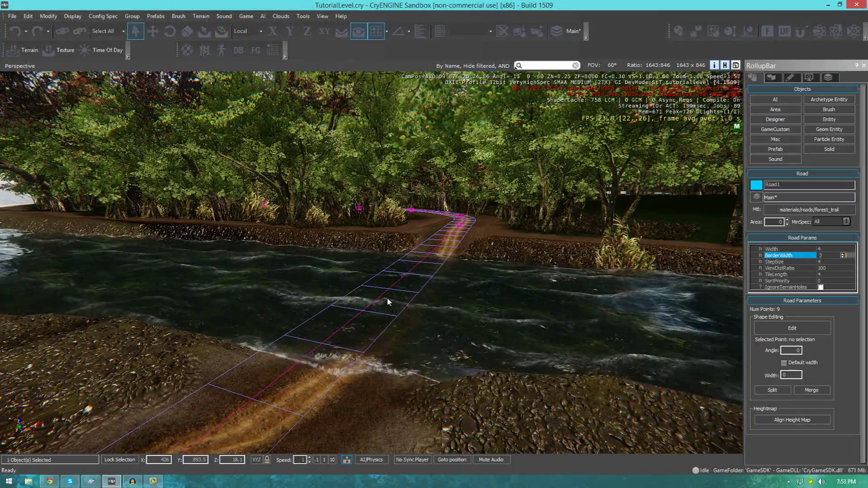
right_click_drag(387, 302, 418, 294)
key("w")
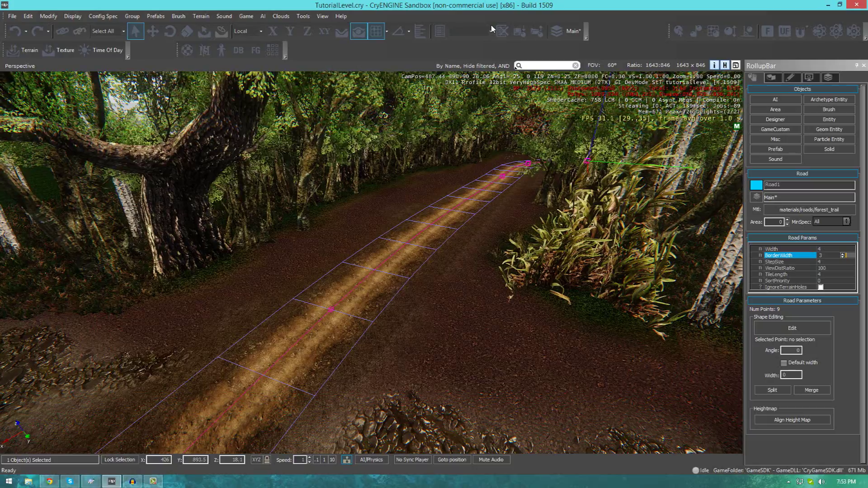
right_click_drag(398, 336, 253, 335)
key("w")
key("a")
key("s")
key("w")
right_click_drag(434, 342, 426, 336)
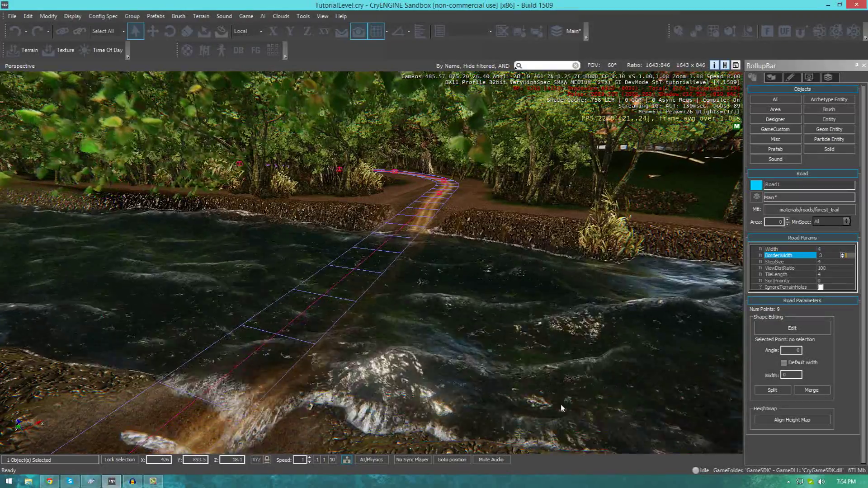
Align the terrain height map to the forest trail road crossing the river.
mouse_move(561, 404)
right_mouse_down()
mouse_move(559, 429)
mouse_move(551, 412)
right_mouse_up()
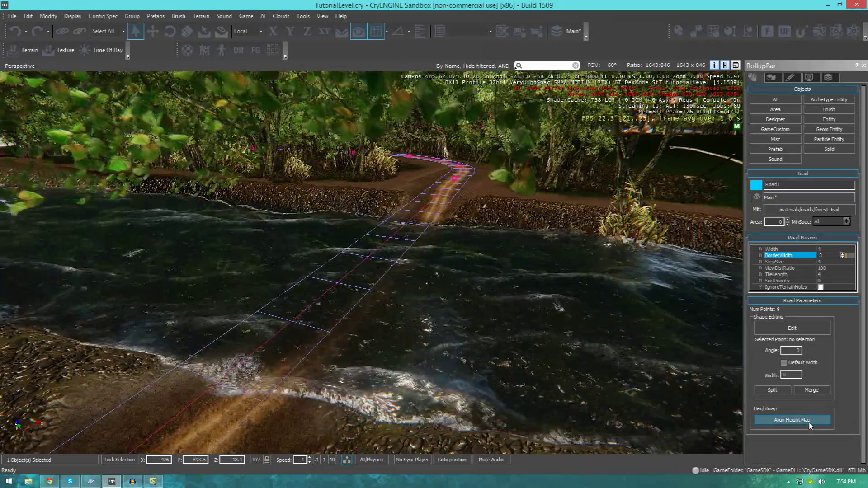
left_click(806, 421)
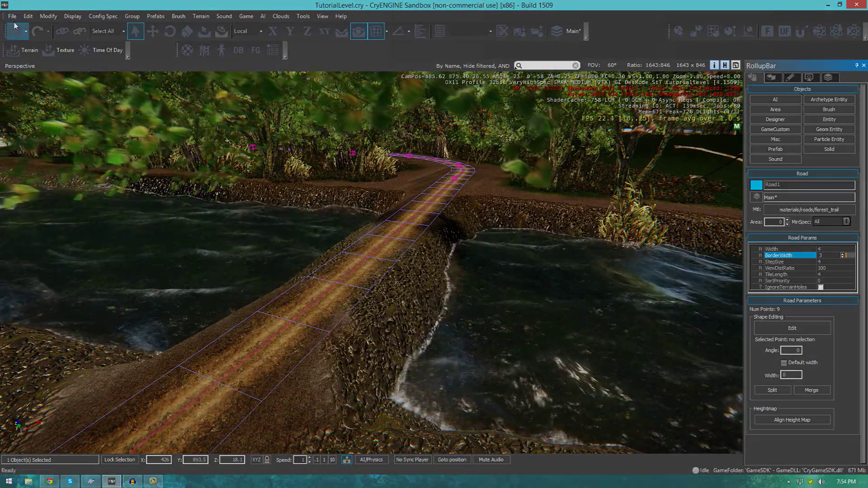
Open the Forest level from the Singleplayer folder, discarding the changes to the current level.
left_click(13, 16)
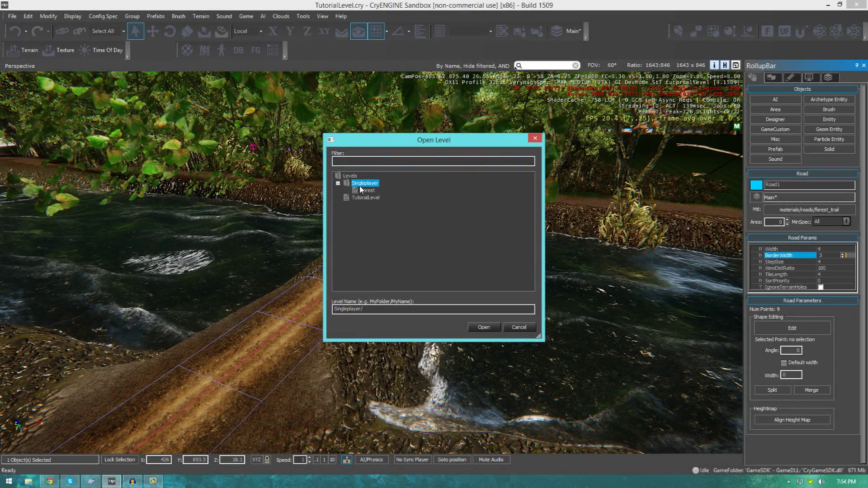
double_click(366, 190)
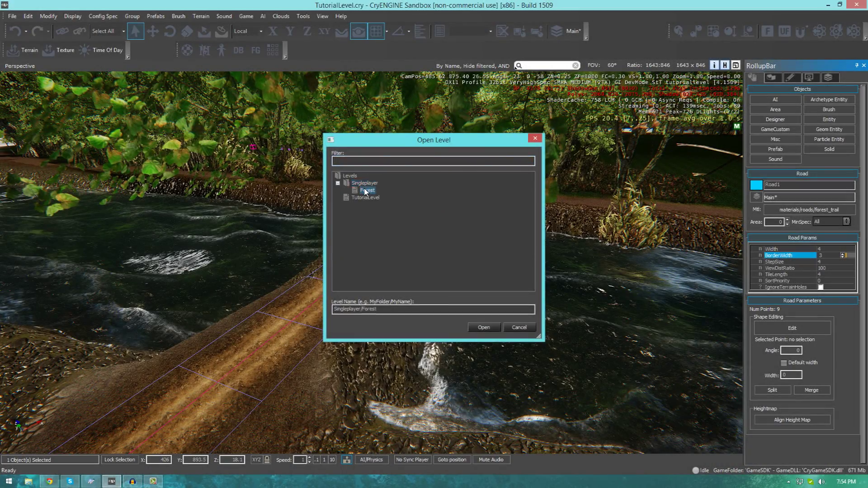
left_click(446, 261)
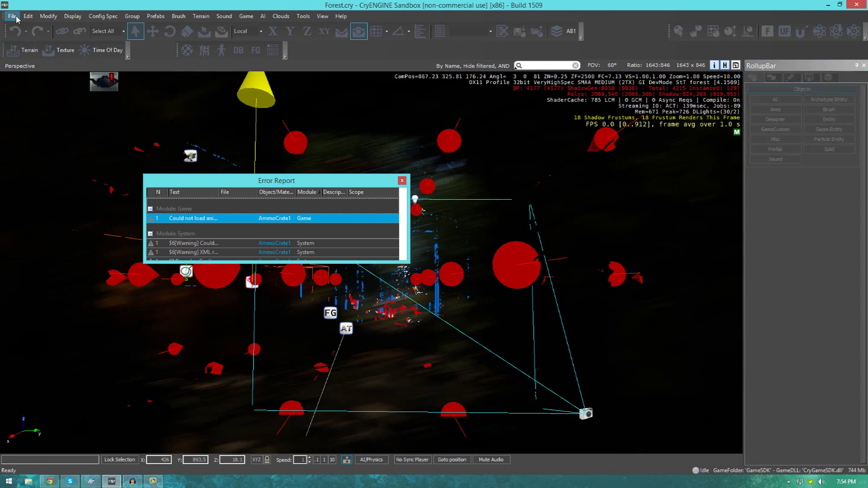
Reopen the TutorialLevel level and dismiss the error report.
left_click(18, 16)
left_click(29, 36)
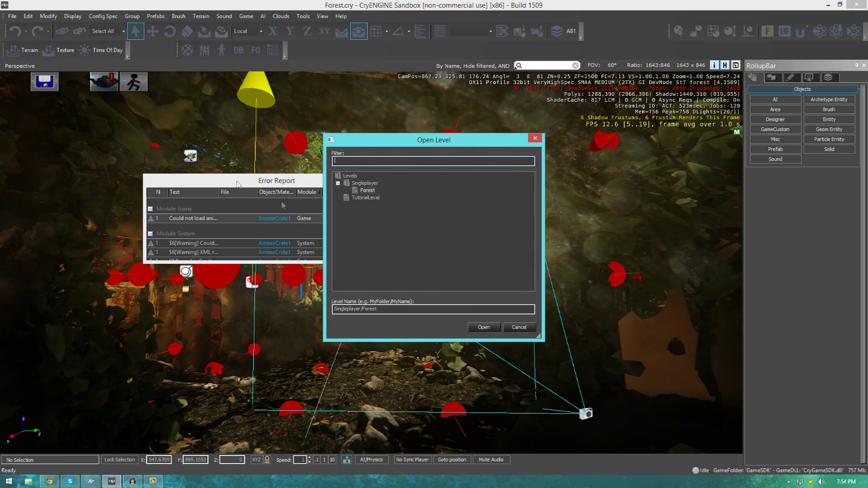
double_click(374, 201)
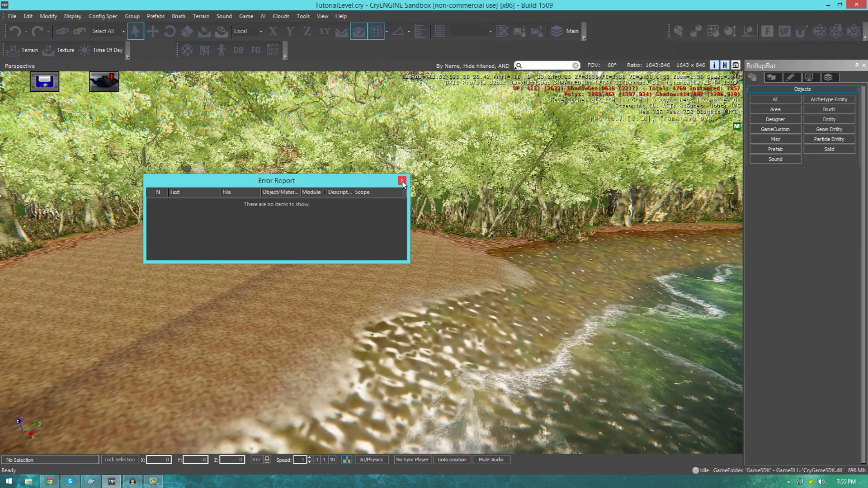
left_click(402, 182)
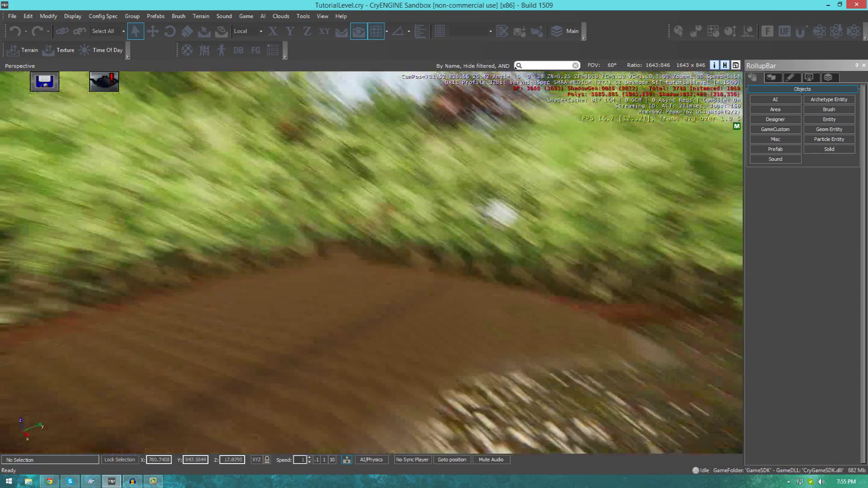
key("w")
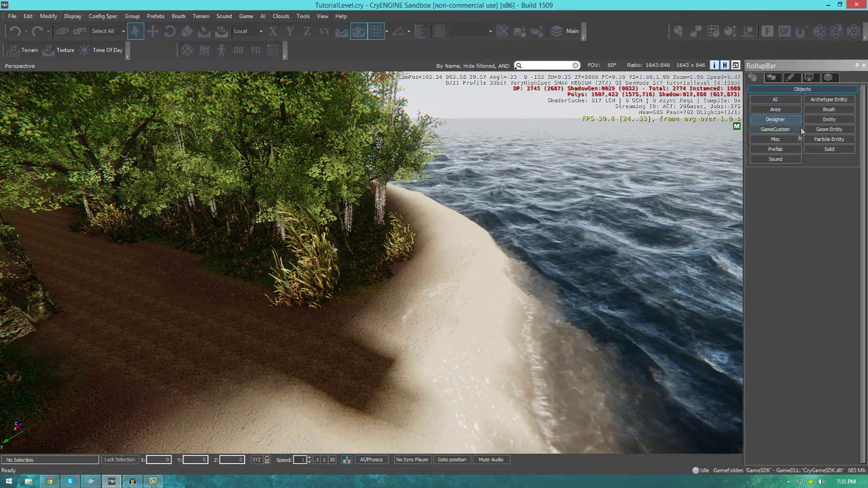
left_click(779, 141)
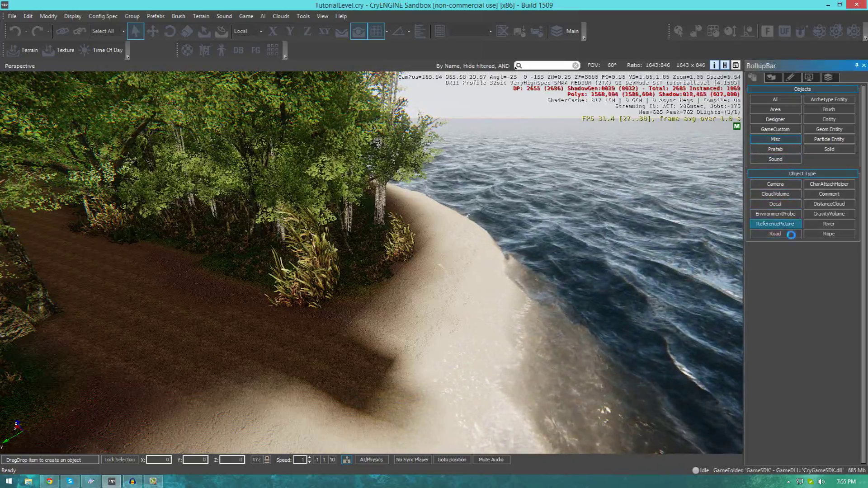
left_click(775, 223)
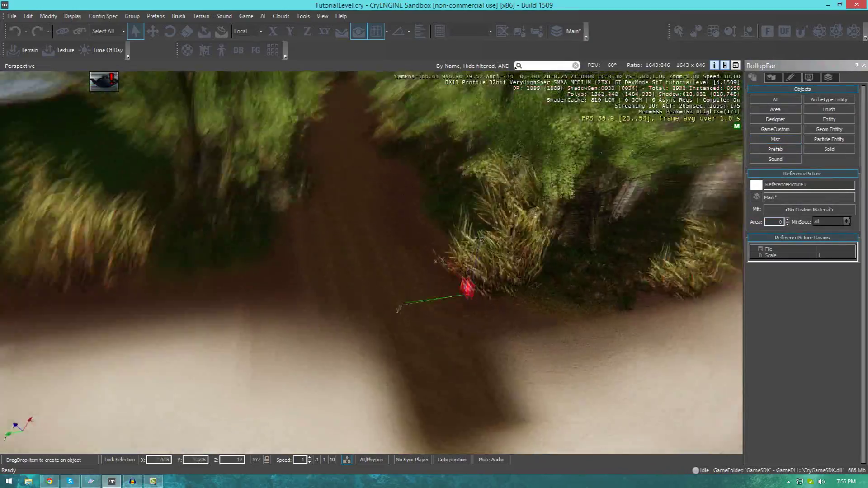
right_click_drag(468, 295, 533, 295)
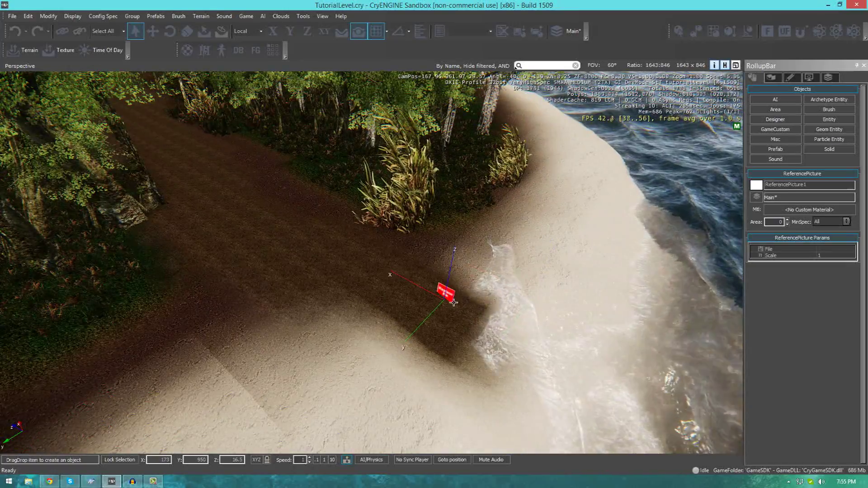
mouse_move(468, 297)
right_mouse_down()
mouse_move(484, 294)
mouse_move(476, 313)
mouse_move(468, 307)
right_mouse_up()
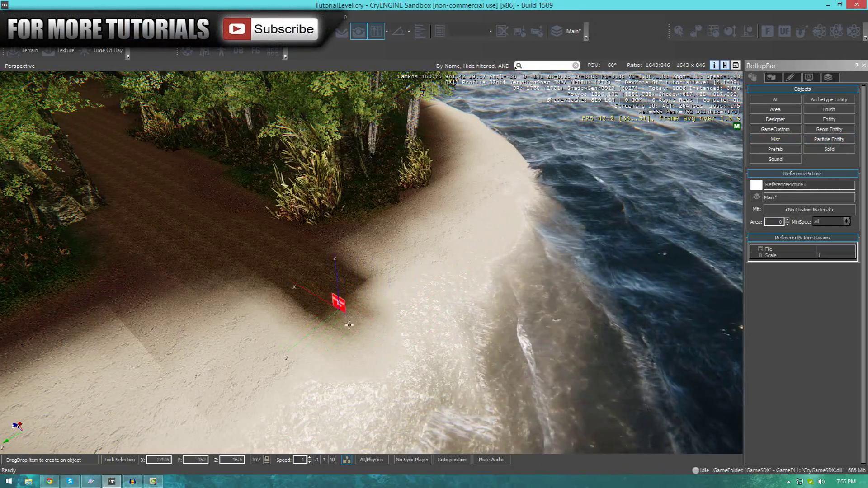
key("a")
key("w")
right_click_drag(293, 316, 299, 323)
key("d")
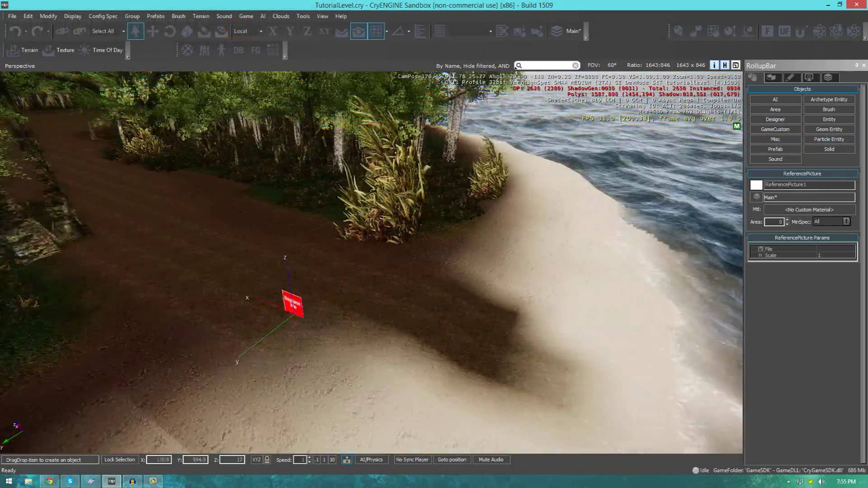
key("s")
right_click_drag(481, 336, 484, 334)
left_click_drag(393, 353, 372, 298)
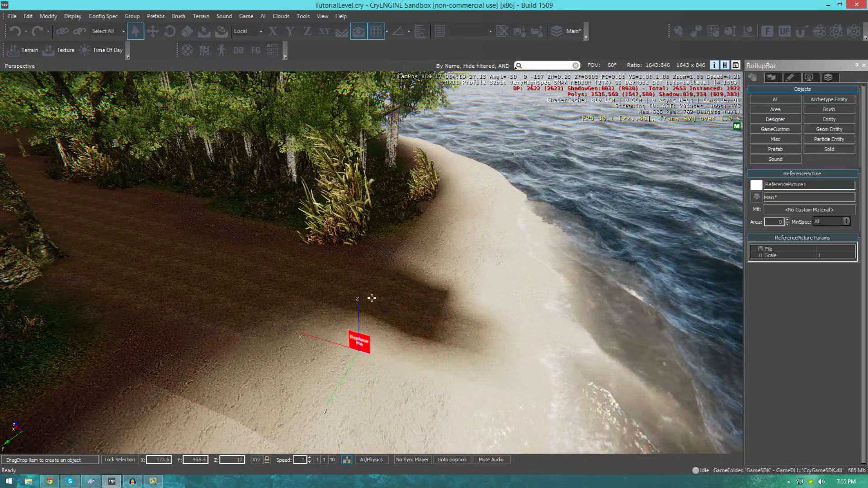
left_click_drag(313, 322, 327, 318)
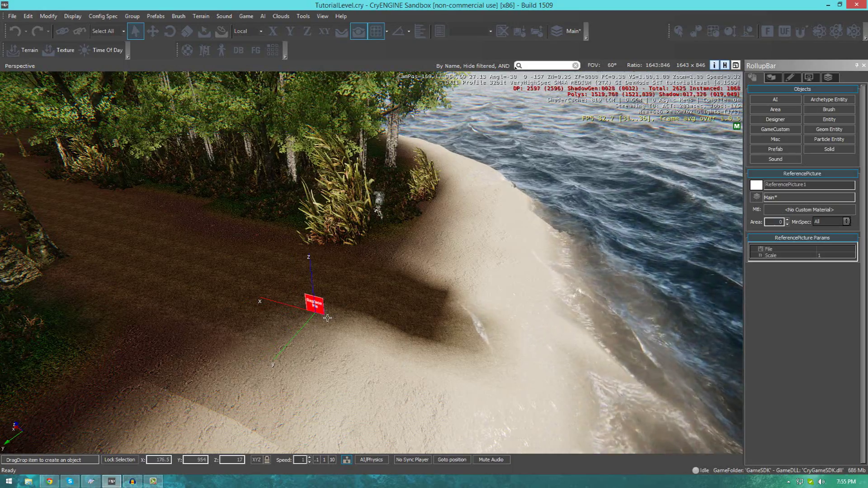
left_click_drag(351, 315, 470, 339)
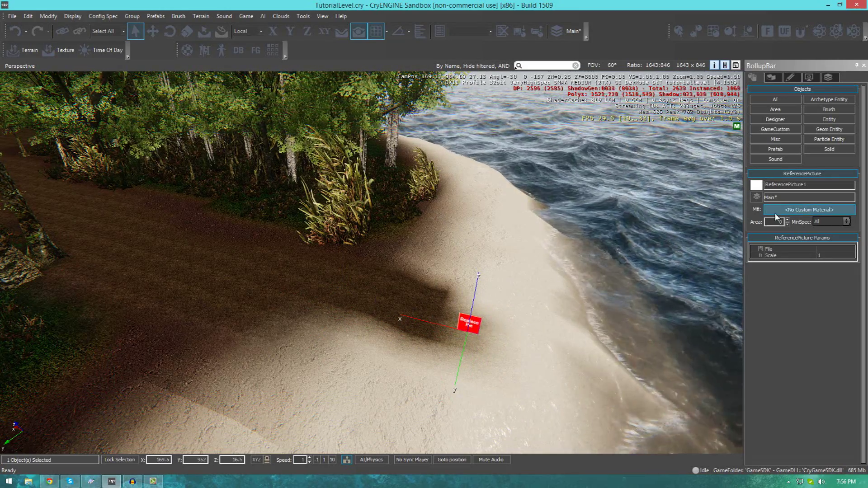
right_click_drag(581, 219, 544, 232)
key("Delete")
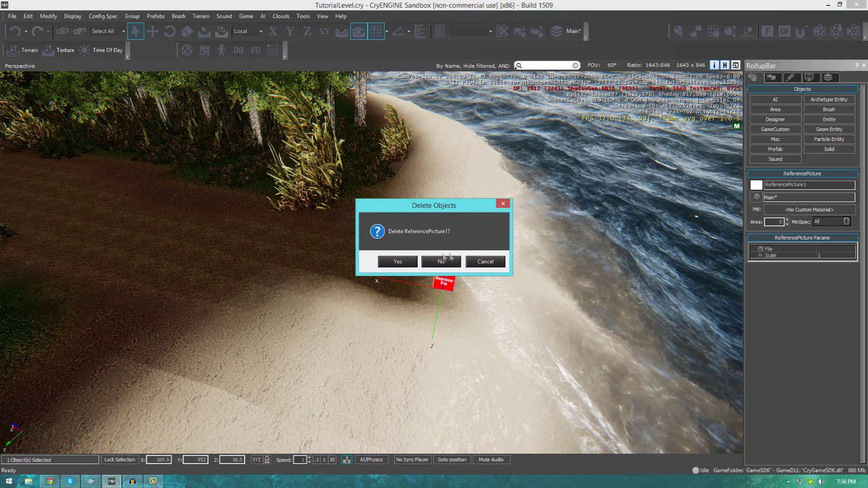
left_click(398, 261)
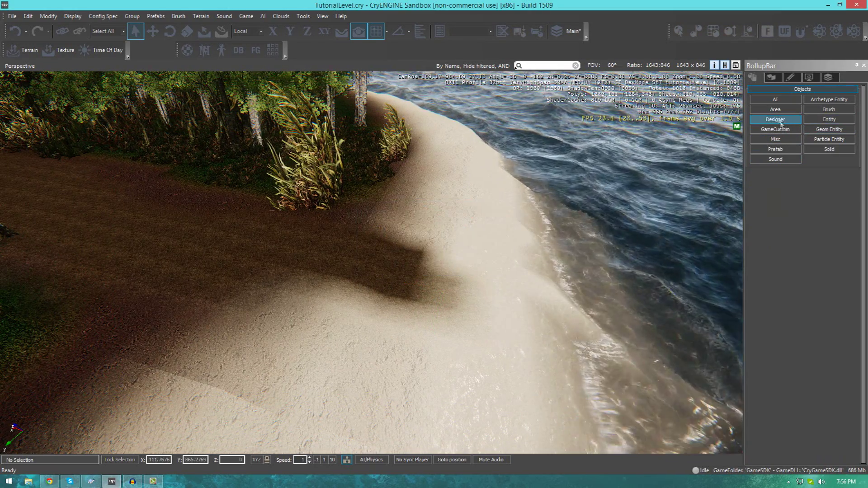
Create a Road object starting on the beach where the dirt path ends and place its first segment.
left_click(774, 140)
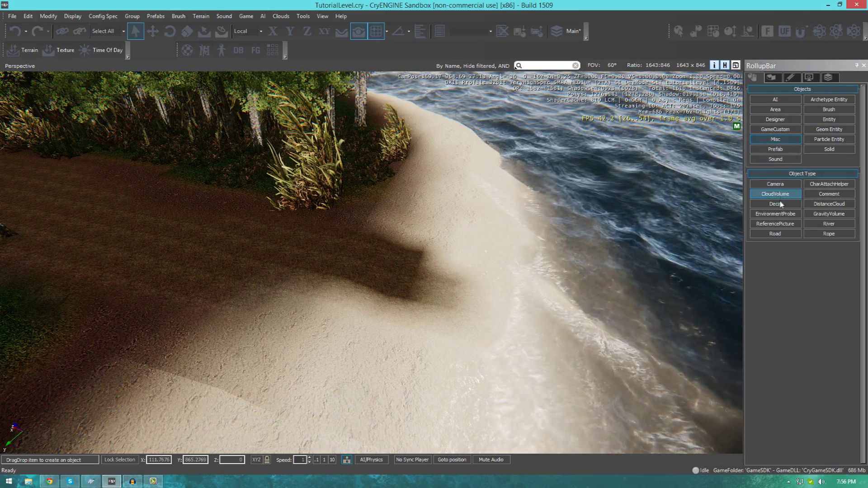
left_click(775, 234)
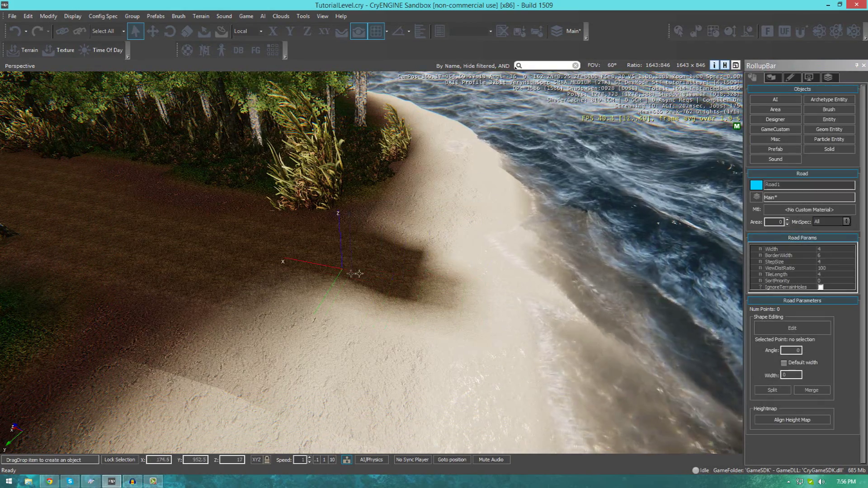
left_click(435, 295)
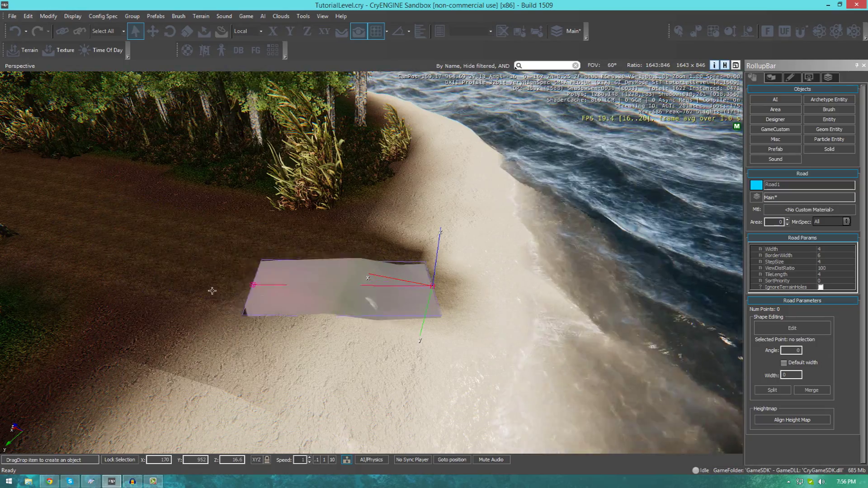
Extend the road with further points from the beach up the dirt path into the forest clearing.
right_click_drag(203, 248, 161, 248)
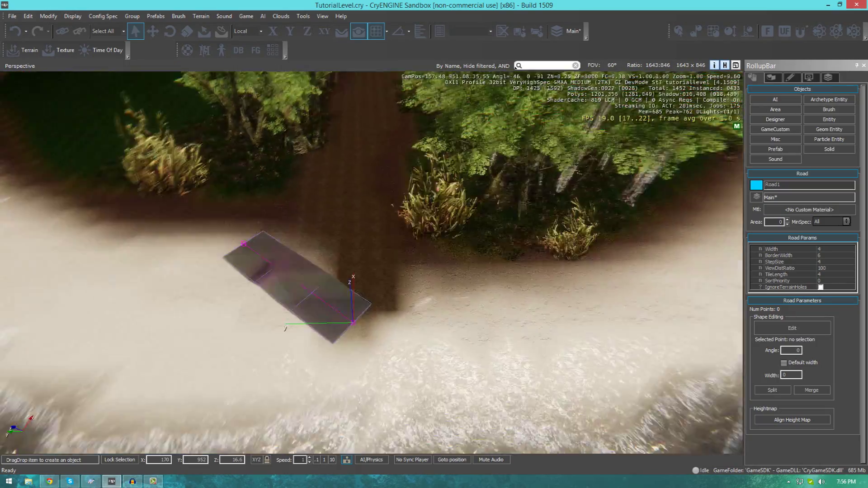
key("w")
right_click_drag(371, 262, 323, 219)
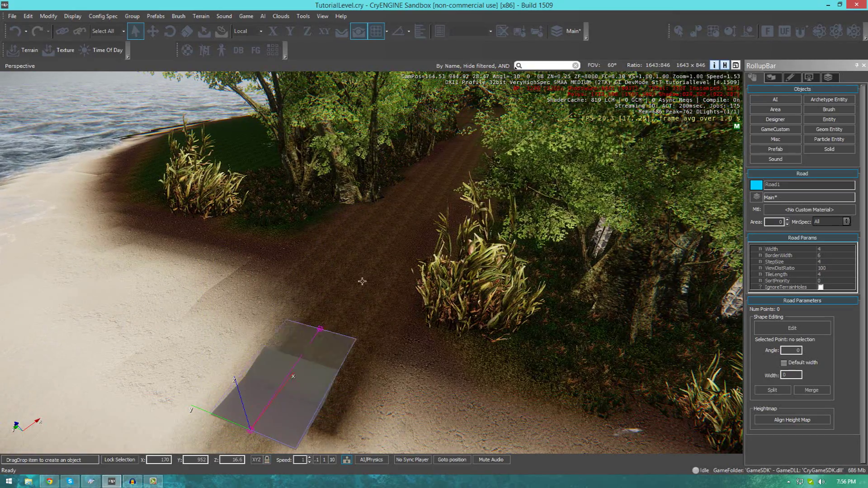
key("w")
right_click_drag(432, 191, 425, 169)
key("w")
key("s")
key("d")
right_click_drag(406, 239, 388, 222)
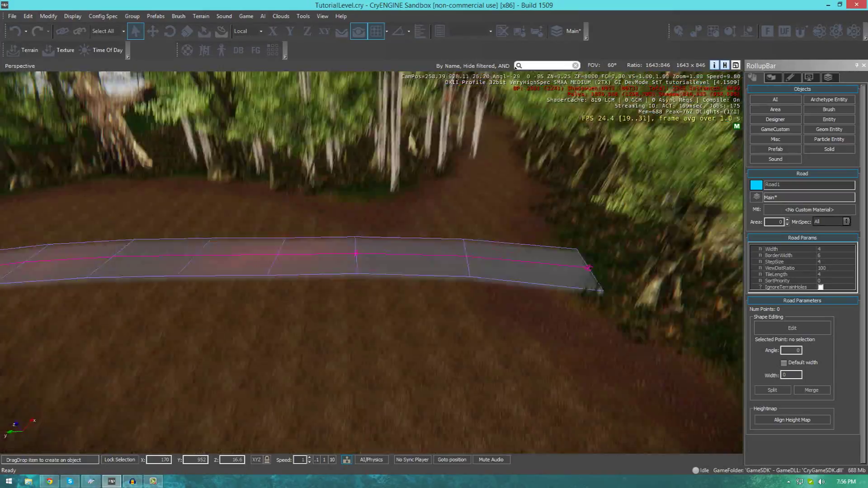
Continue the road's points around the bend beyond the clearing and along the wide dirt path between the trees.
right_click_drag(534, 267, 552, 247)
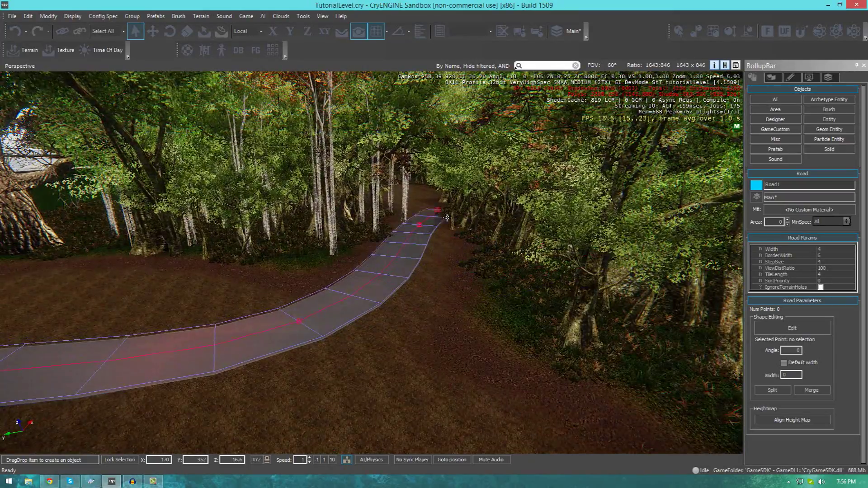
key("w")
right_click_drag(421, 201, 364, 251)
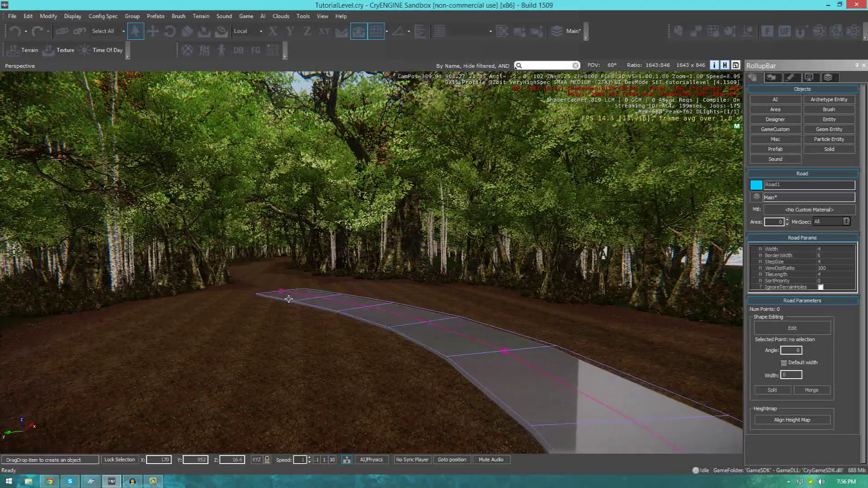
key("w")
mouse_move(264, 275)
right_mouse_down()
mouse_move(264, 267)
mouse_move(257, 271)
right_mouse_up()
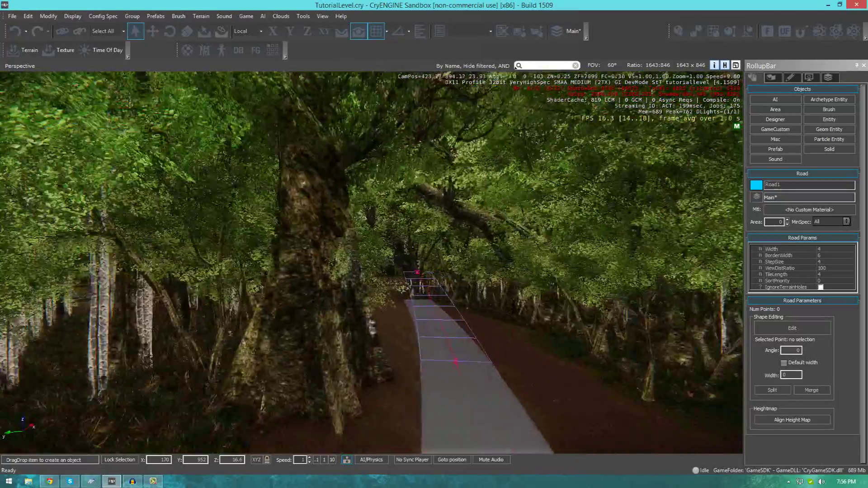
Extend the road's points across the river and along the wide forest path on the far side.
right_click_drag(417, 272, 415, 278)
key("w")
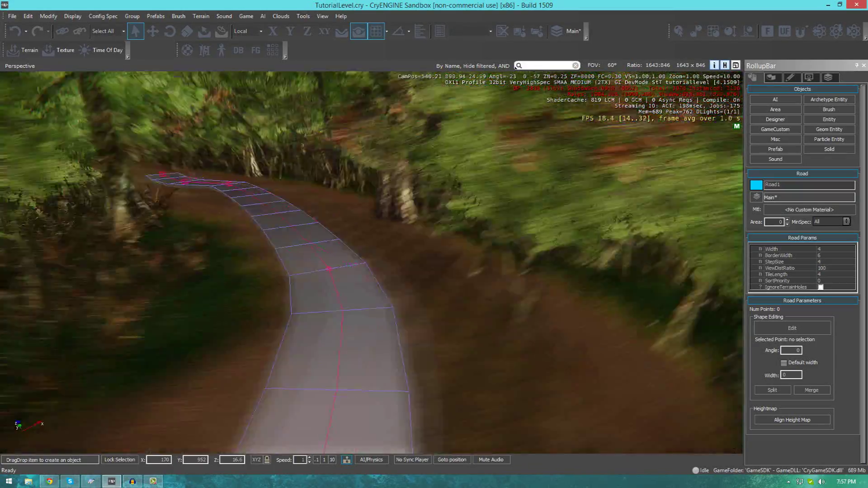
key("w")
right_click_drag(415, 278, 384, 262)
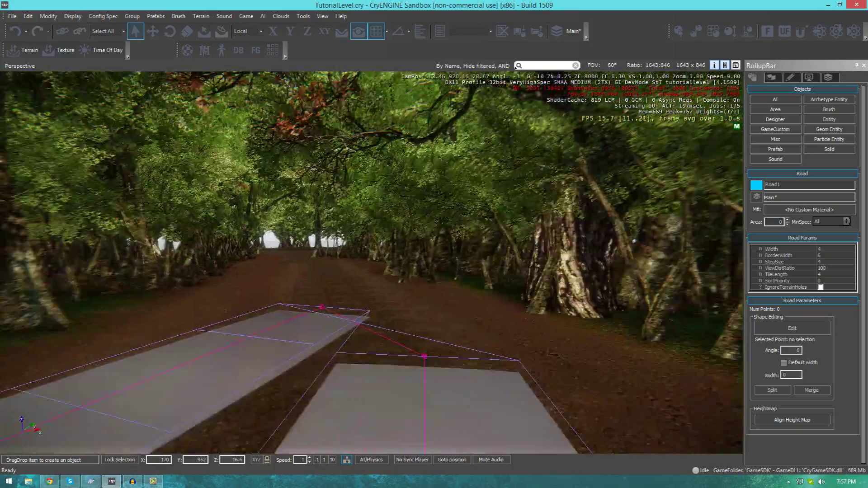
right_click_drag(335, 190, 304, 225)
key("s")
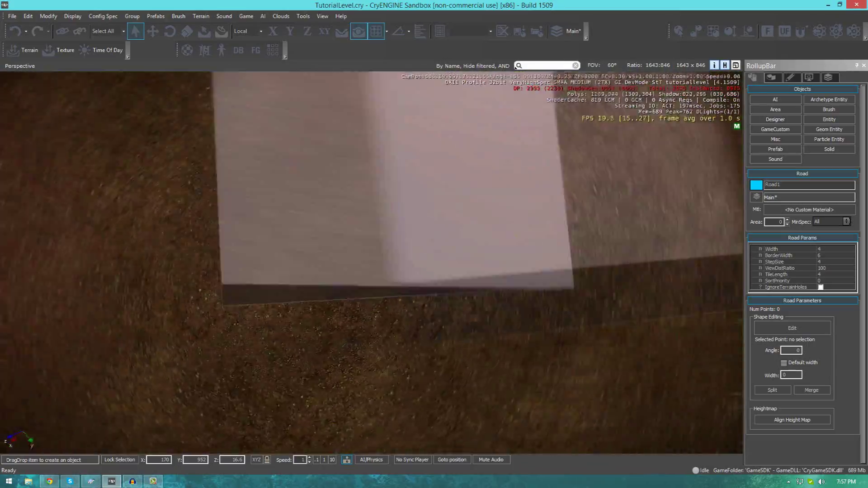
key("s")
right_click_drag(371, 262, 299, 262)
key("w")
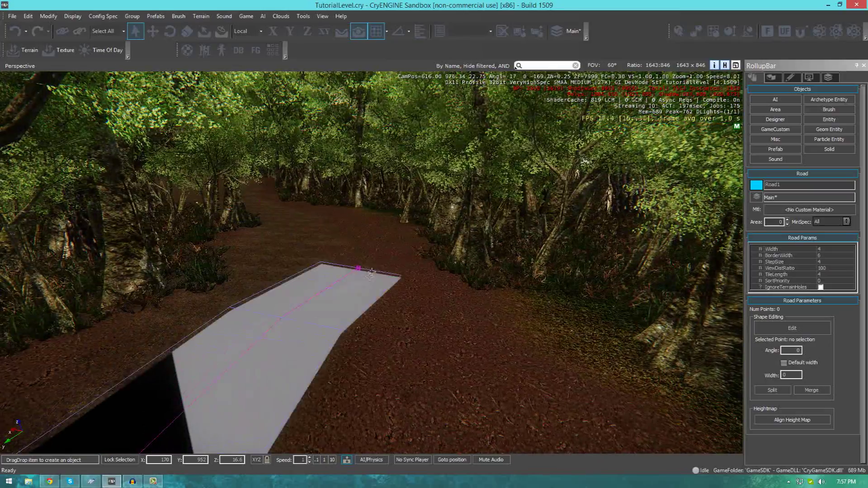
left_click(373, 247)
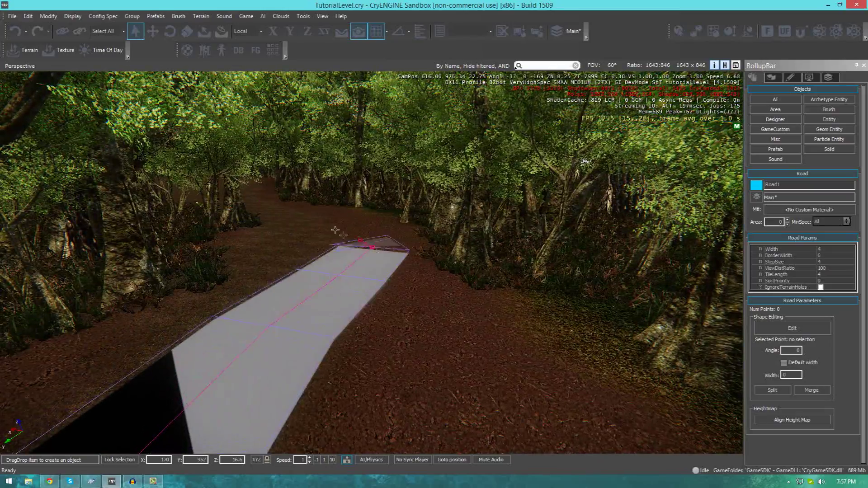
Continue the road's points down the forest path and through the open dirt clearing, ending the road at the water's edge.
key("w")
right_click_drag(266, 209, 410, 239)
key("w")
left_click(310, 309)
key("w")
left_click(314, 284)
key("w")
left_click(342, 325)
key("w")
left_click(348, 322)
key("w")
key("w")
key("d")
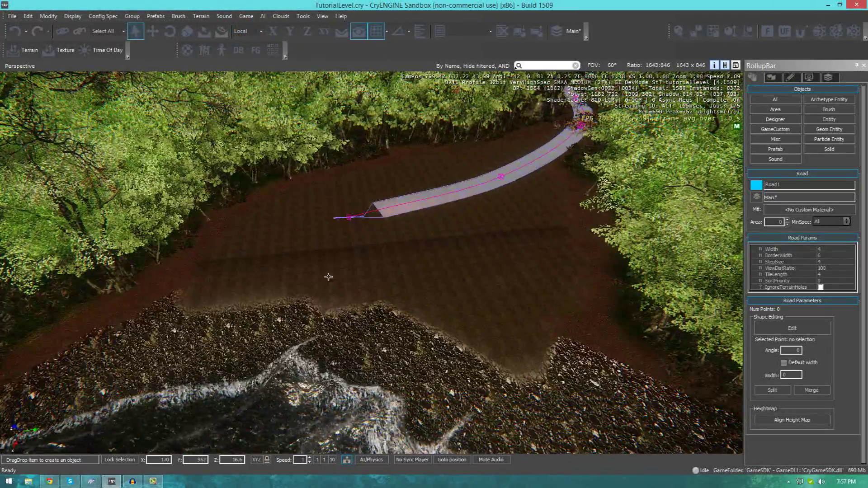
left_click(293, 340)
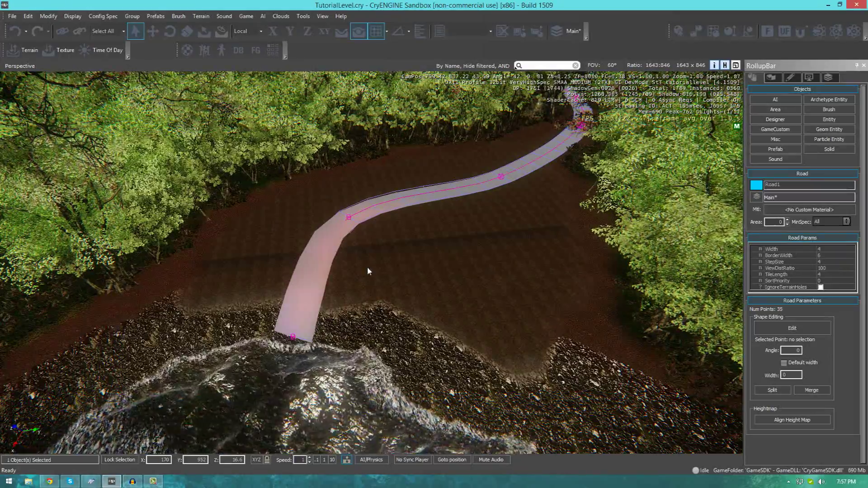
Enable shape editing on the road and move point 7 off the trees' edge toward the middle of the dirt path.
right_click_drag(367, 271, 461, 206)
key("w")
key("w")
key("w")
right_click_drag(324, 211, 341, 306)
key("w")
key("w")
key("w")
key("w")
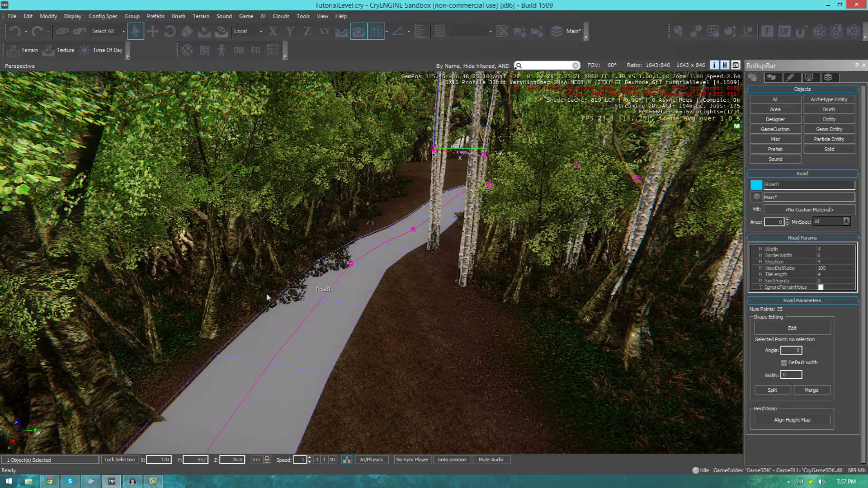
key("w")
right_click_drag(362, 285, 339, 291)
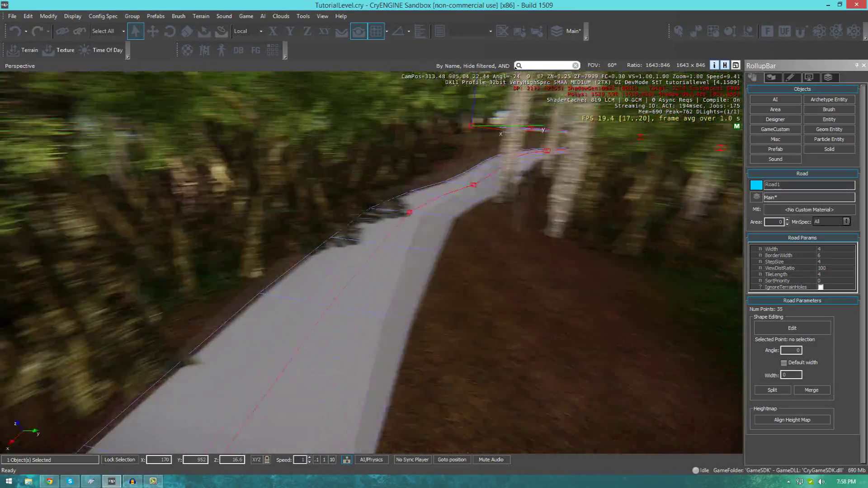
right_click_drag(532, 284, 521, 284)
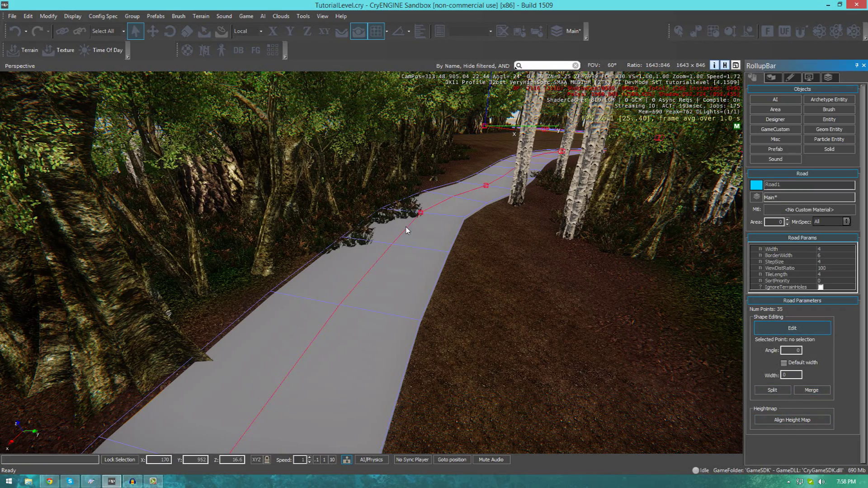
left_click(421, 213)
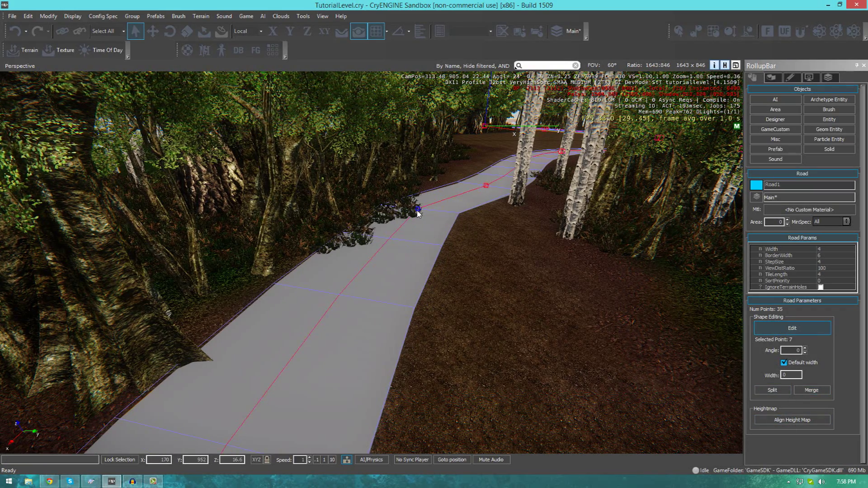
left_click_drag(418, 211, 383, 405)
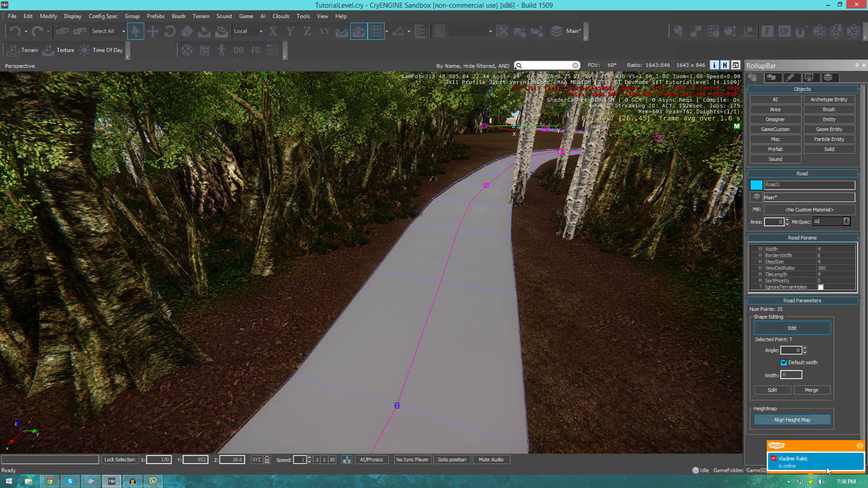
left_click(861, 448)
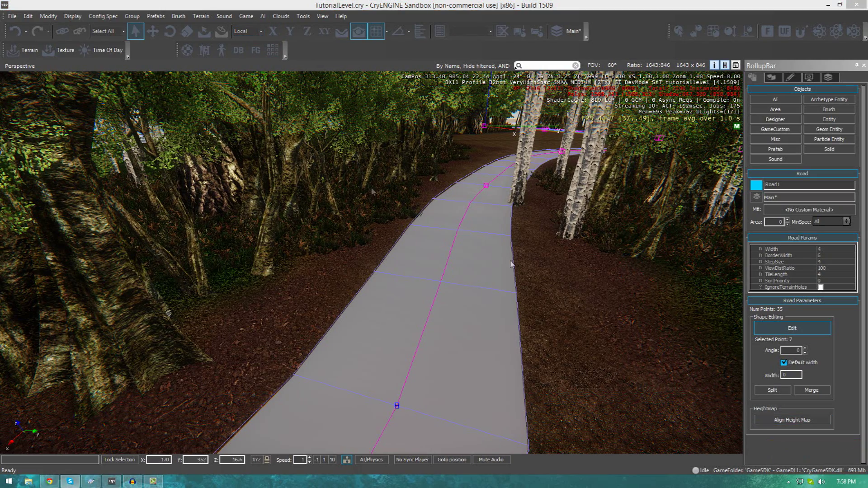
right_click_drag(337, 231, 367, 292)
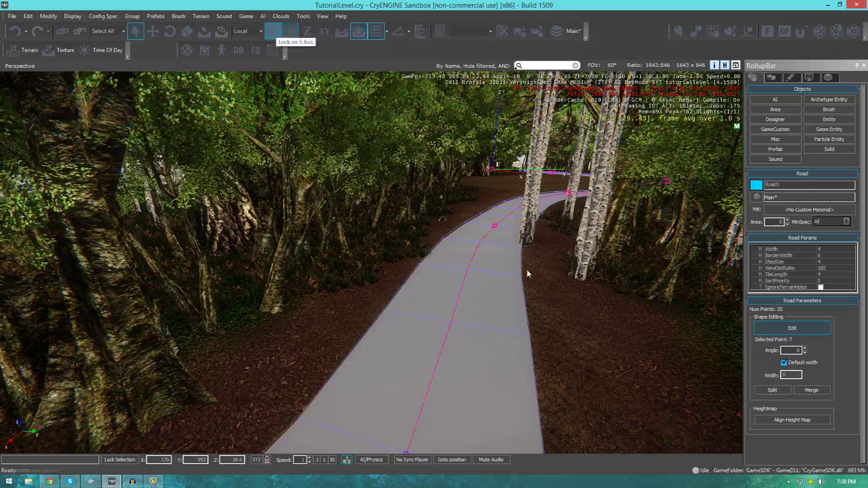
Delete the road point at the sharp bend in the forest clearing.
key("w")
right_click_drag(527, 274, 361, 243)
key("w")
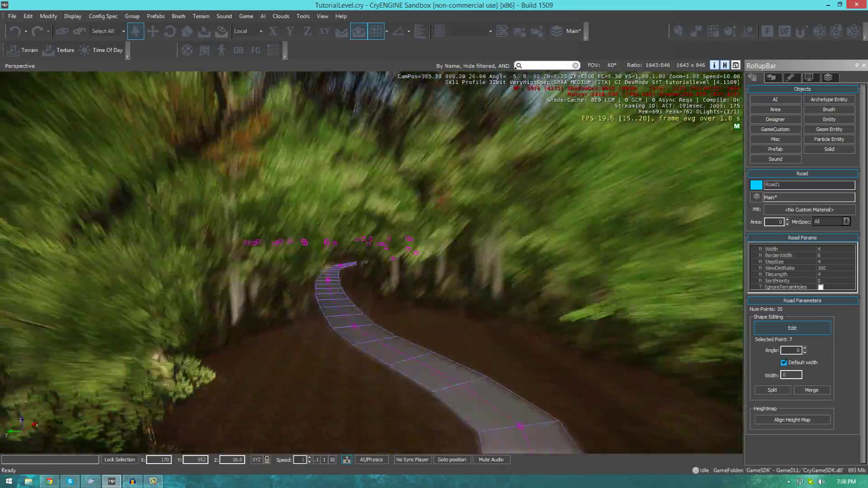
right_click_drag(534, 249, 533, 267)
right_click_drag(519, 354, 670, 362)
key("w")
right_click_drag(534, 373, 579, 366)
key("w")
key("w")
key("w")
key("d")
key("w")
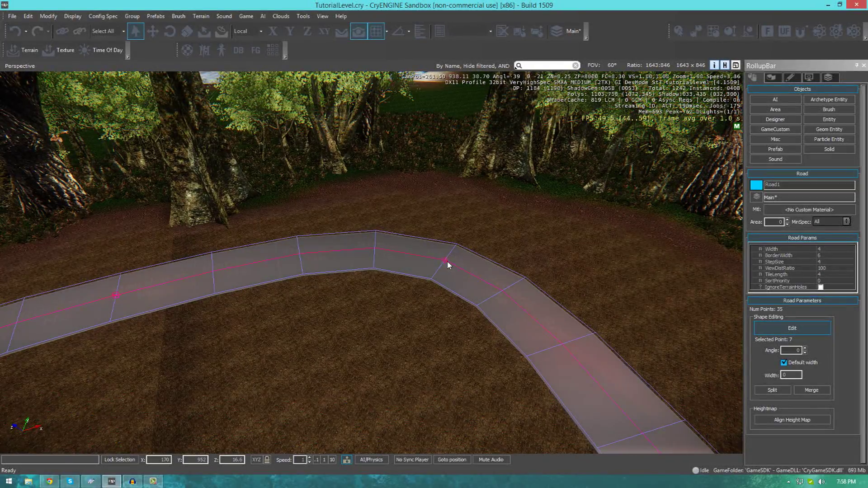
double_click(445, 263)
Insert a new point in the road section across the clearing and move it toward the trees to form a bend.
key("s")
right_click_drag(445, 264, 500, 254)
key("s")
key("a")
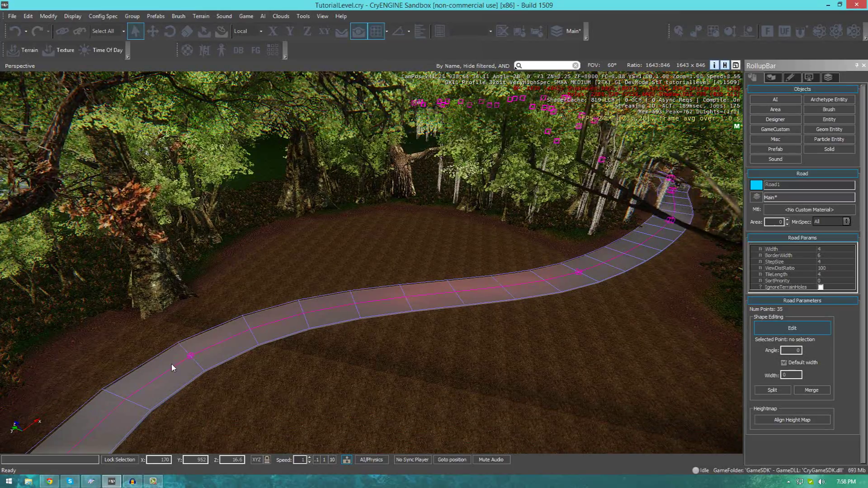
key("w")
right_click_drag(247, 346, 593, 342)
key("d")
key("a")
key("s")
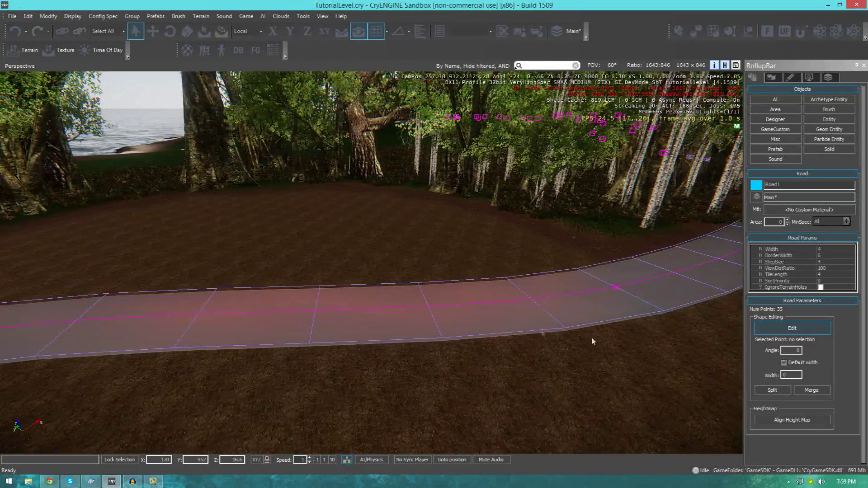
left_click(317, 310)
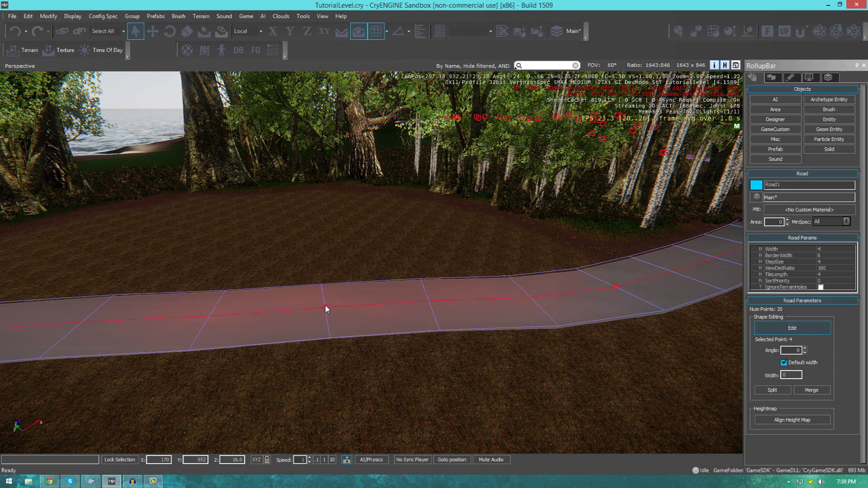
left_click_drag(325, 306, 199, 240)
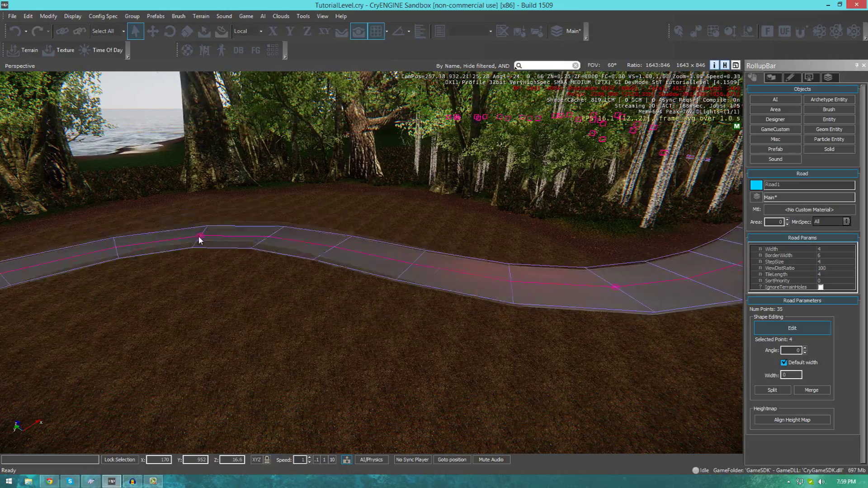
Insert a new road point midway across the river crossing.
right_click_drag(200, 240, 3, 226)
key("shift+w")
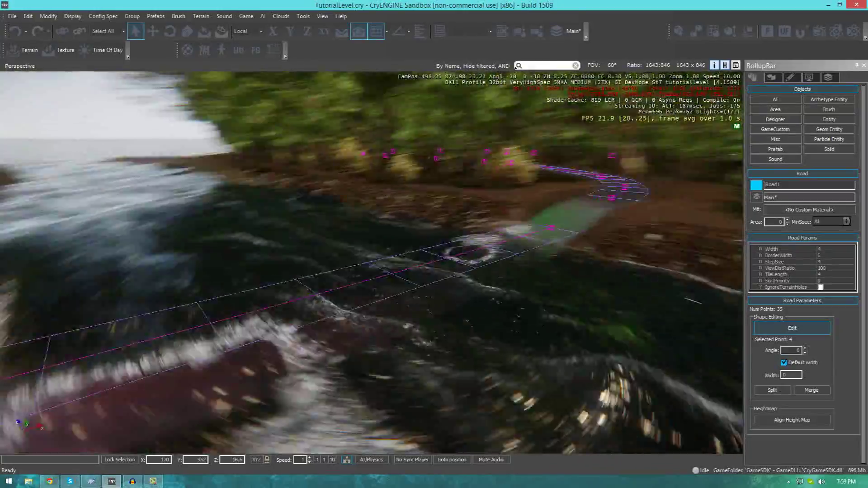
right_click_drag(235, 260, 307, 252)
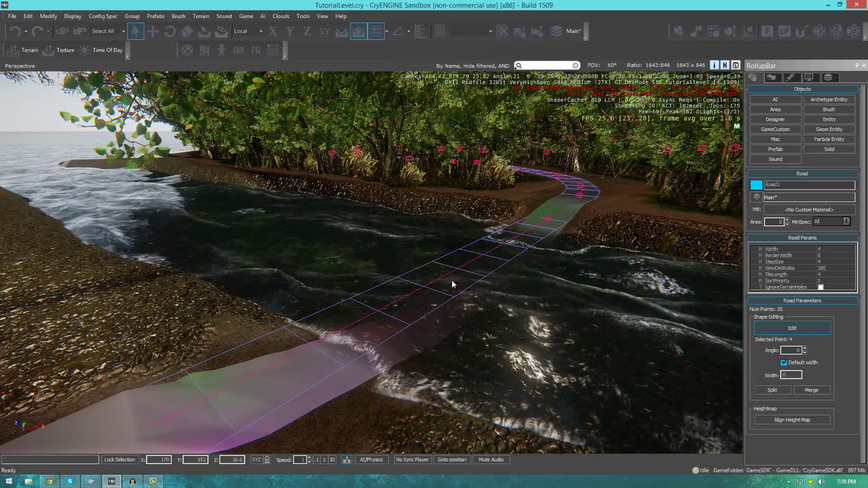
right_click_drag(453, 284, 434, 281)
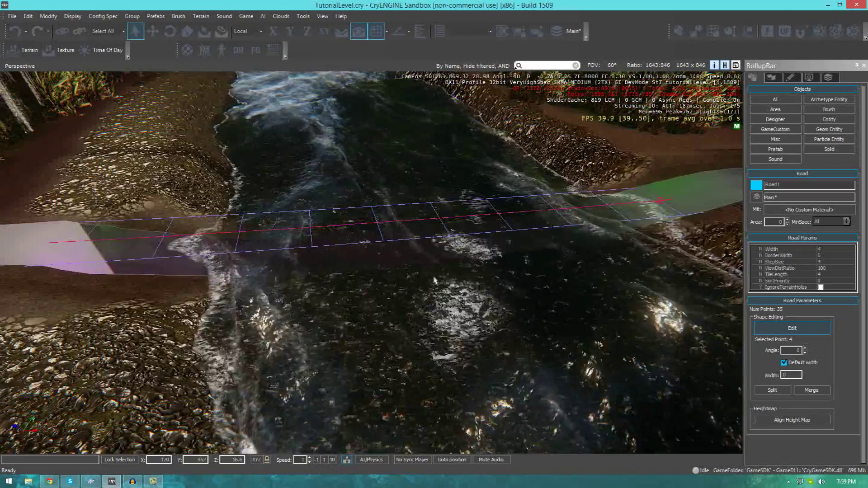
left_click(385, 222)
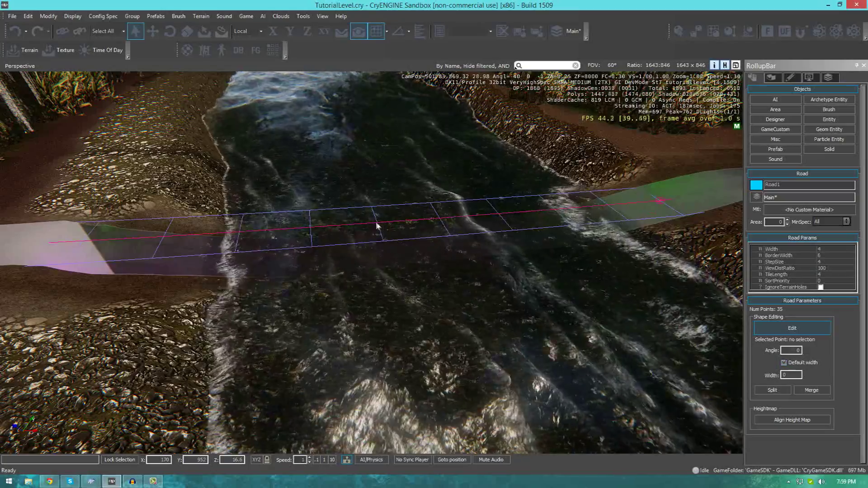
left_click(377, 223, "ctrl")
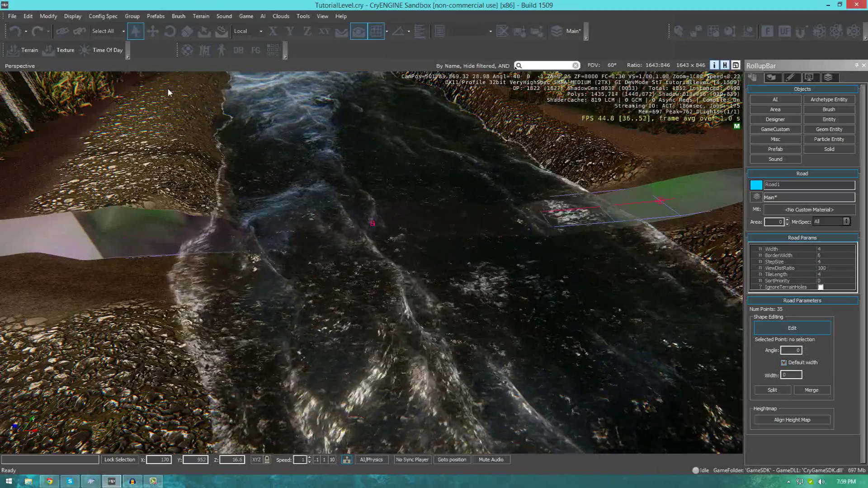
Leave shape editing and shift the whole road to X 171, Y 948.5 with the Move tool.
left_click(304, 34)
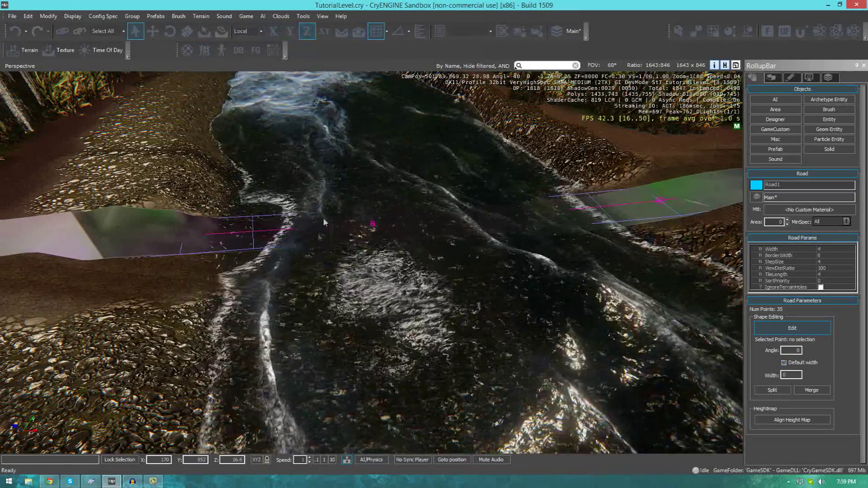
left_click(155, 33)
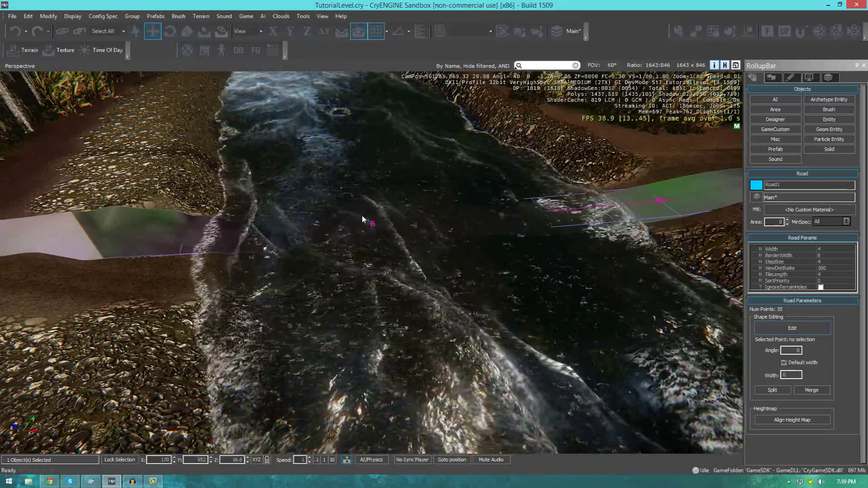
key("w")
right_click_drag(446, 276, 447, 277)
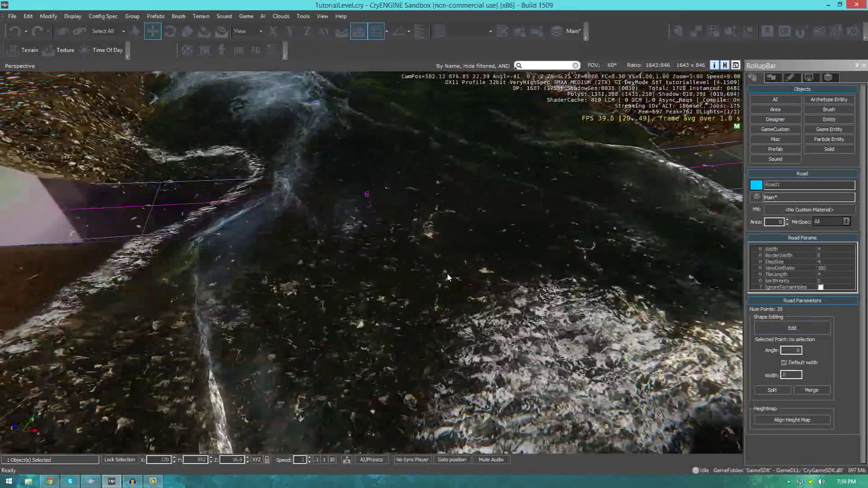
left_click(374, 201)
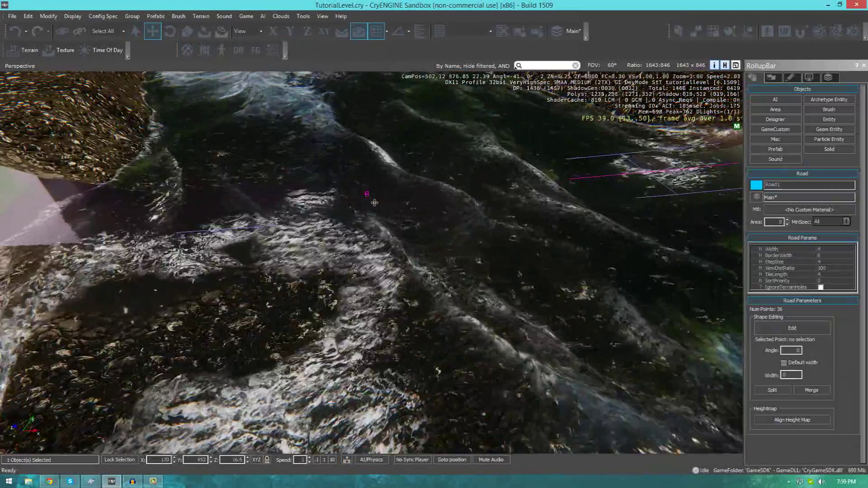
left_click_drag(374, 203, 398, 239)
Re-enable shape editing on the road and reposition the mid-river point to adjust the crossing's alignment.
key("d")
right_click_drag(398, 240, 289, 204)
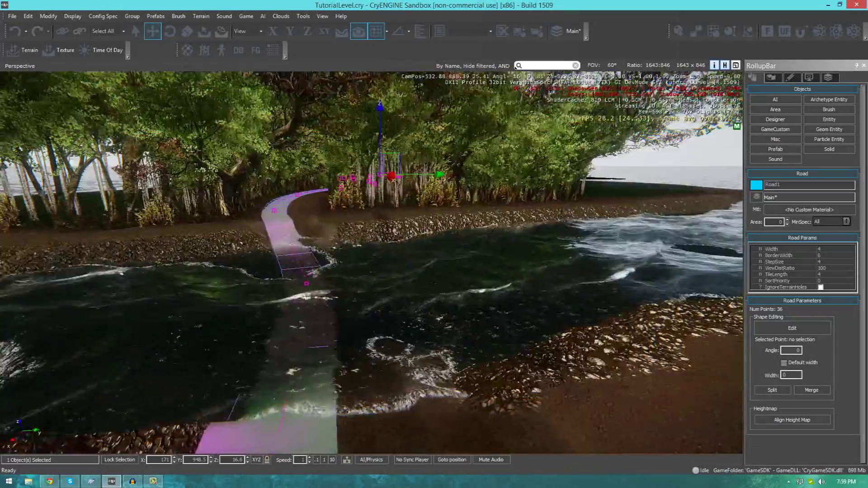
right_click_drag(384, 158, 384, 156)
left_click(796, 328)
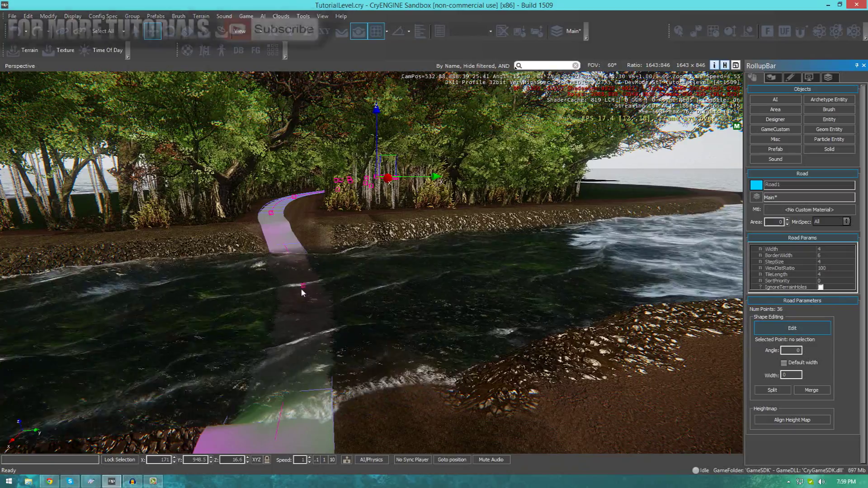
left_click_drag(302, 289, 287, 303)
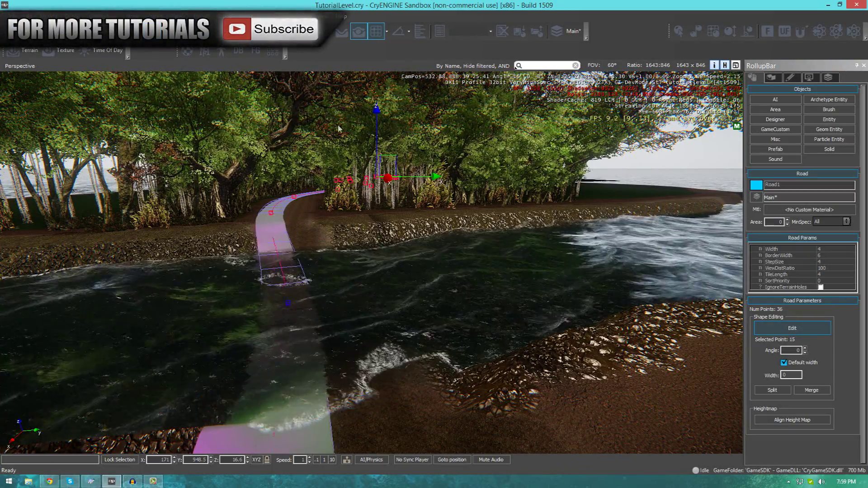
Constrain movement to the Z axis and raise the mid-river road point above the water.
left_click(307, 32)
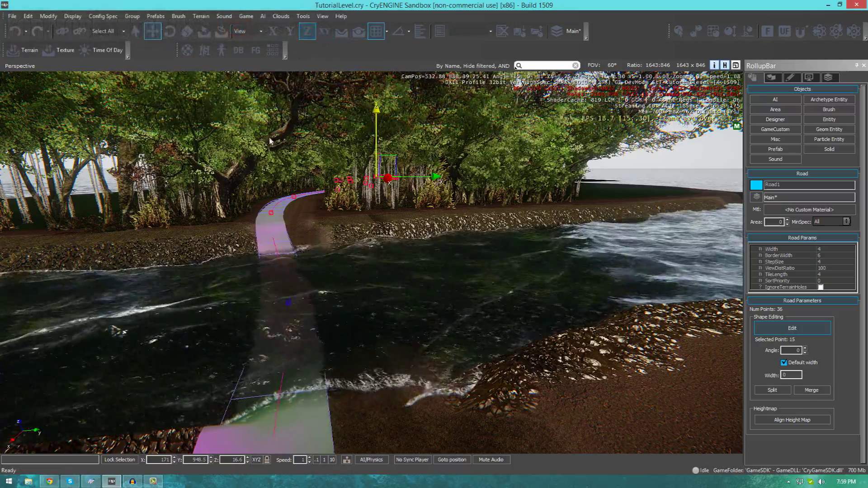
right_click_drag(269, 142, 222, 142)
key("s")
key("w")
key("d")
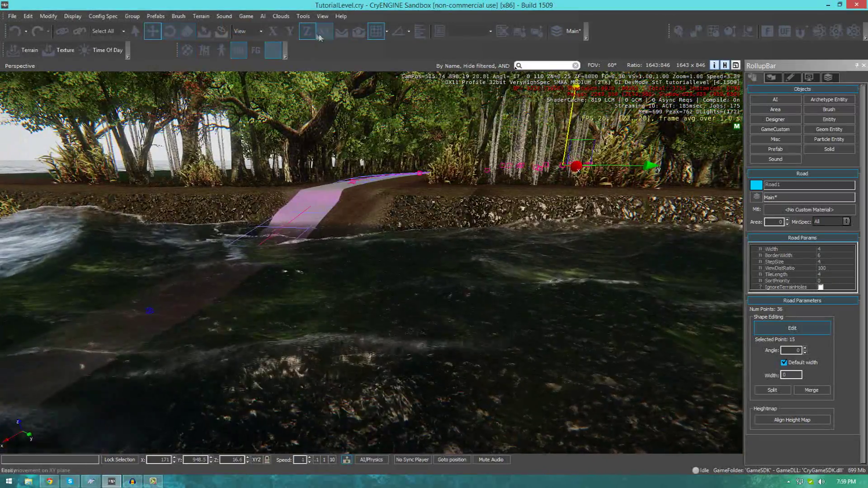
key("w")
right_click_drag(221, 327, 204, 324)
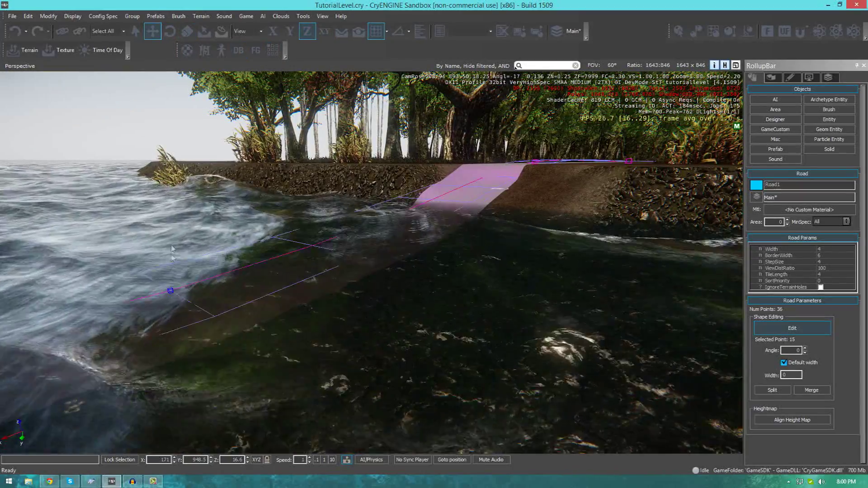
left_click_drag(172, 248, 167, 193)
Align the height map to the road across the river.
key("w")
right_click_drag(167, 193, 333, 213)
key("s")
key("a")
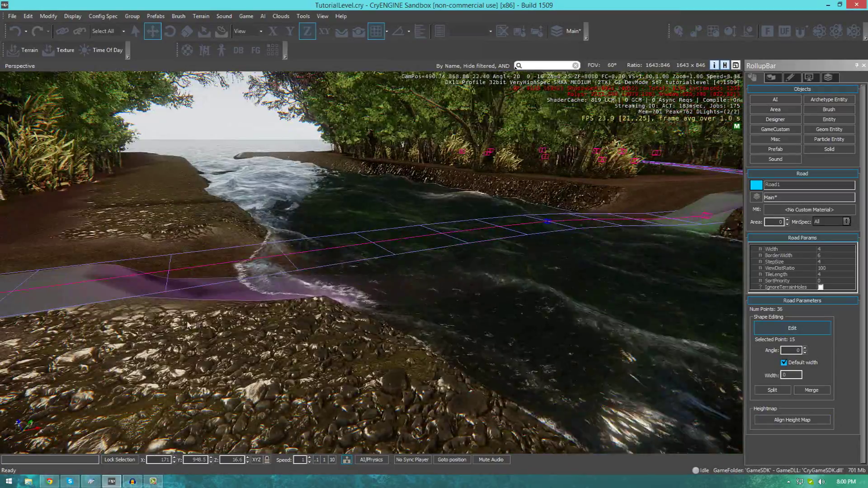
right_click_drag(398, 324, 410, 325)
key("a")
key("s")
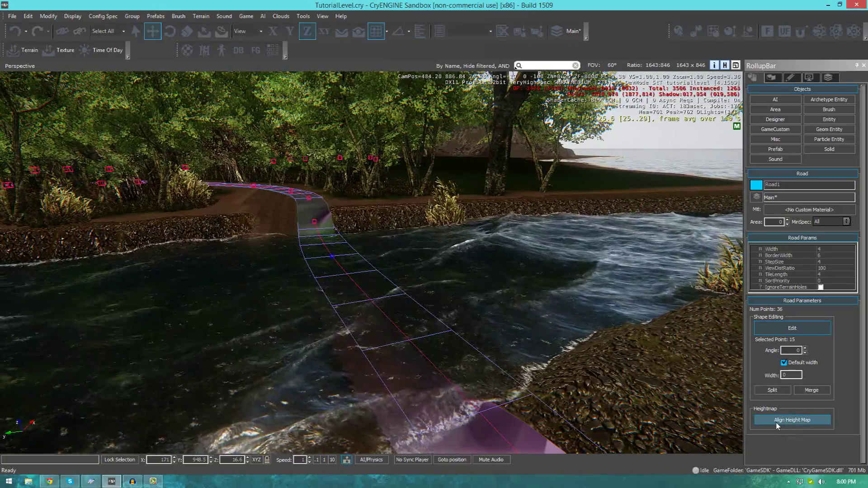
left_click(778, 421)
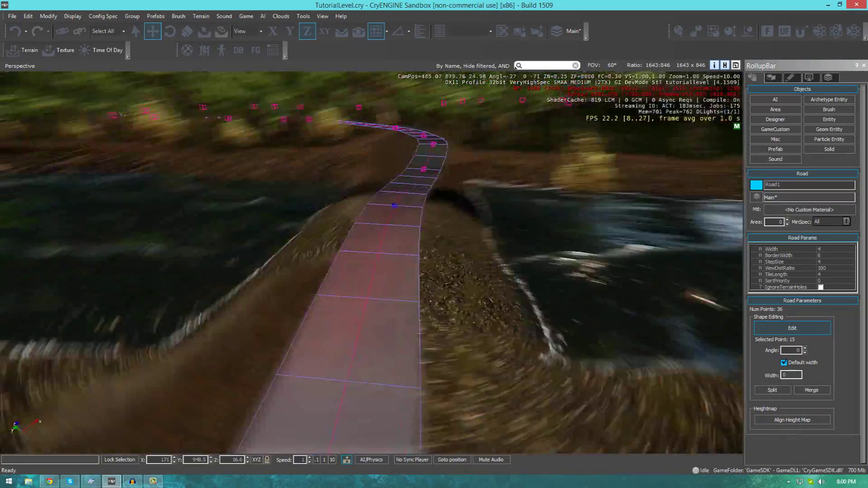
Inspect the terrain beneath the river crossing from both sides and undo the height map alignment.
key("w")
right_click_drag(407, 271, 215, 251)
key("s")
key("w")
key("s")
key("s")
key("w")
key("s")
key("a")
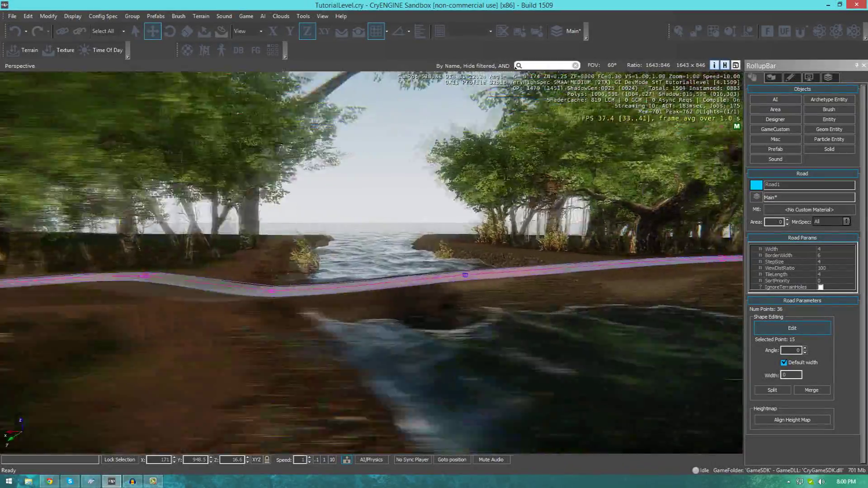
key("w")
key("d")
key("ctrl+z")
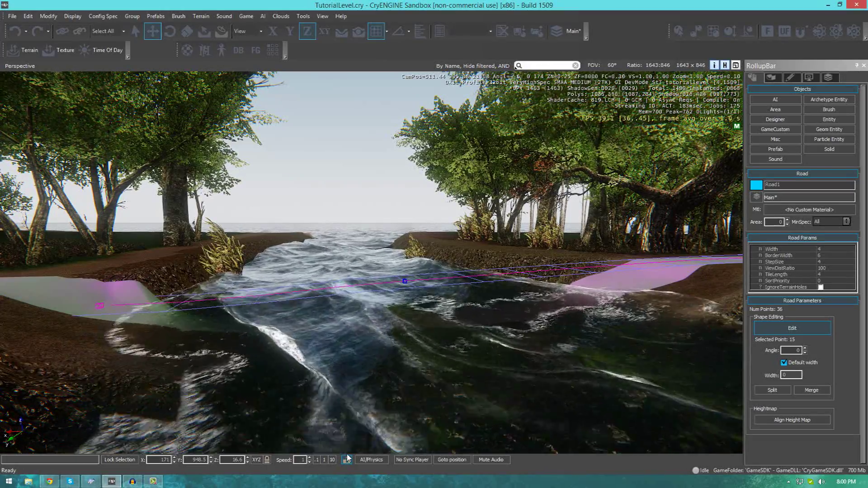
Reapply the height map alignment to the road so the terrain rises under the crossing.
left_click(778, 420)
key("w")
right_click_drag(456, 271, 317, 280)
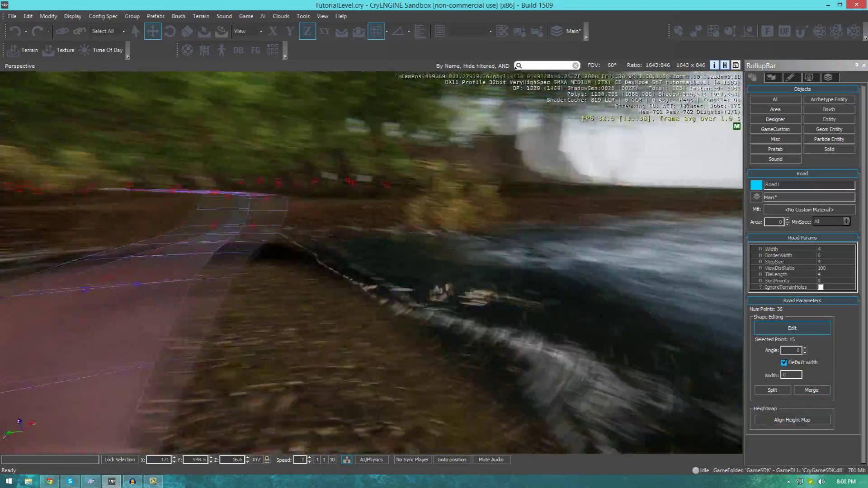
key("s")
right_click_drag(479, 337, 417, 345)
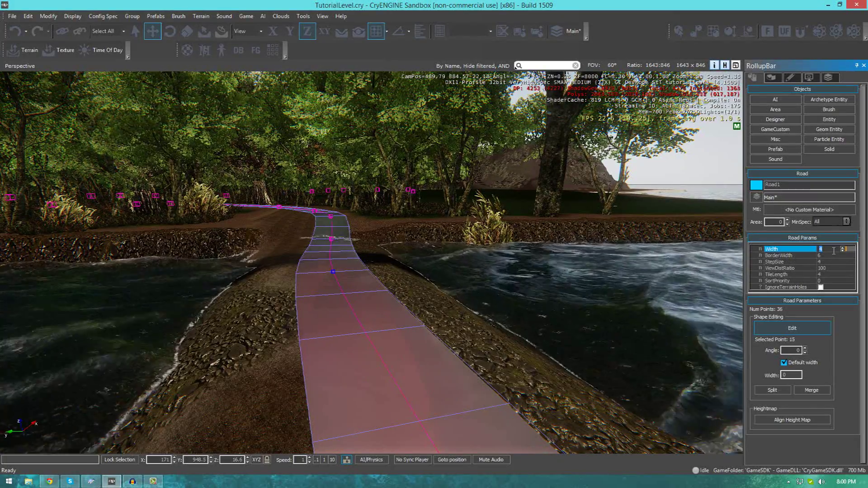
Test the road at a Width of 10 and settle on a Width of 5.
type("0")
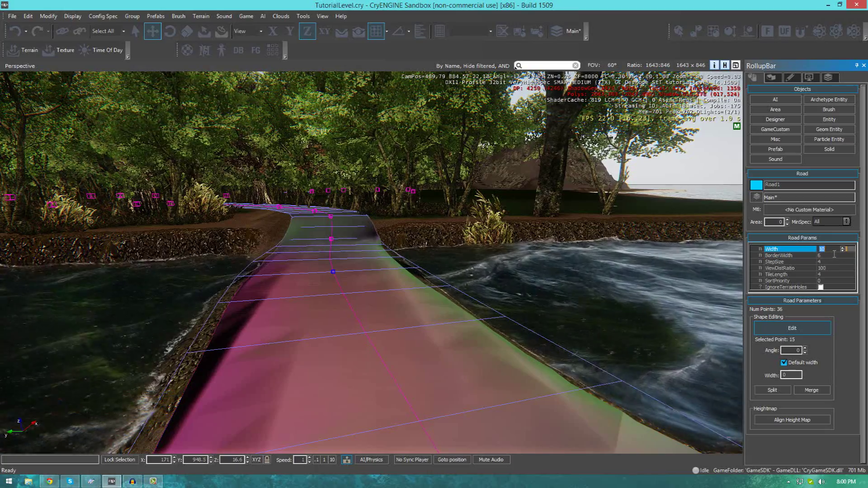
type("32")
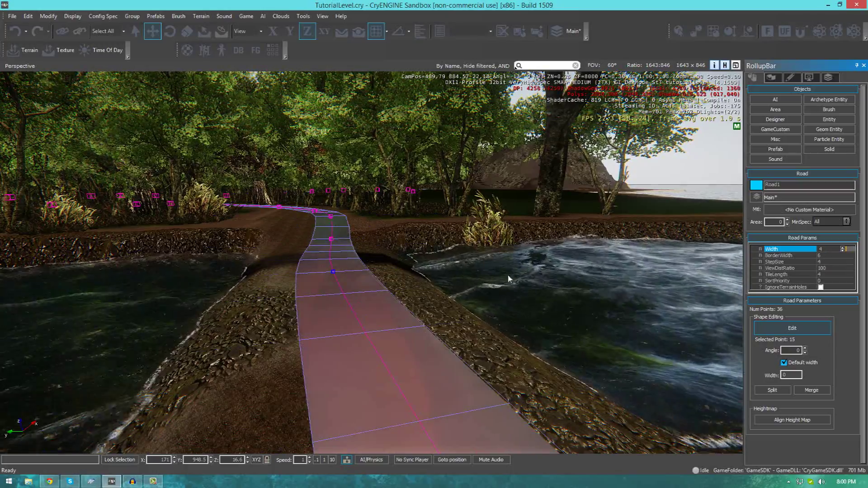
right_click_drag(371, 262, 521, 253)
key("s")
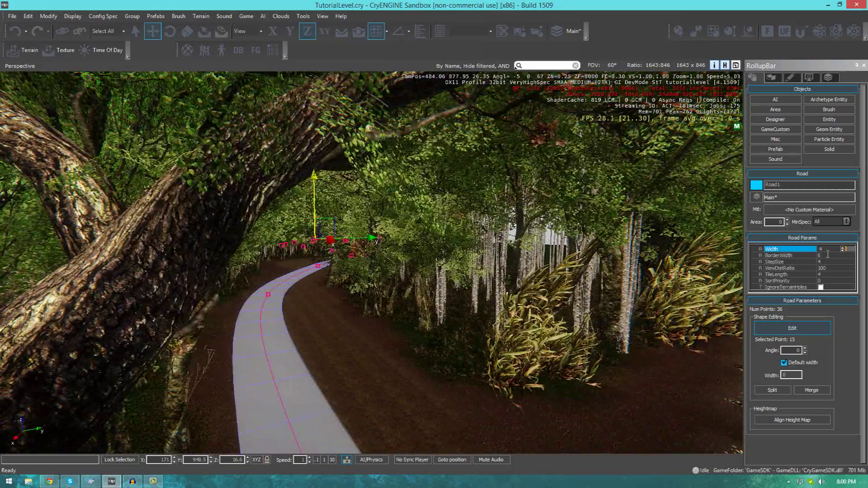
right_click_drag(632, 254, 687, 264)
key("w")
Set the road's BorderWidth to 10 and align the height map to the road with it.
left_click(835, 261)
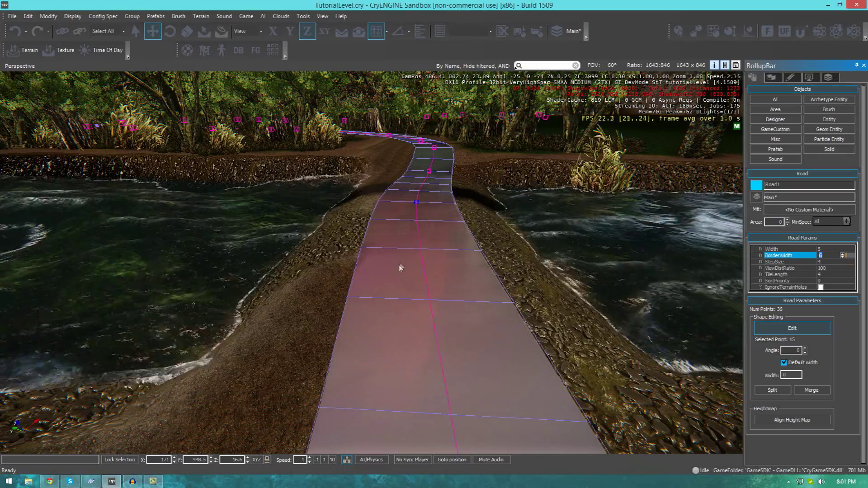
key("a")
right_click_drag(403, 265, 299, 304)
key("d")
key("a")
key("d")
key("a")
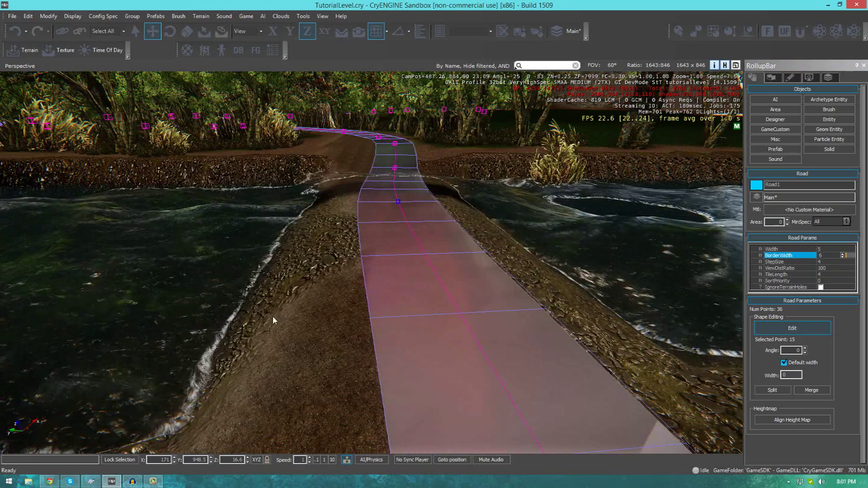
left_click(842, 257)
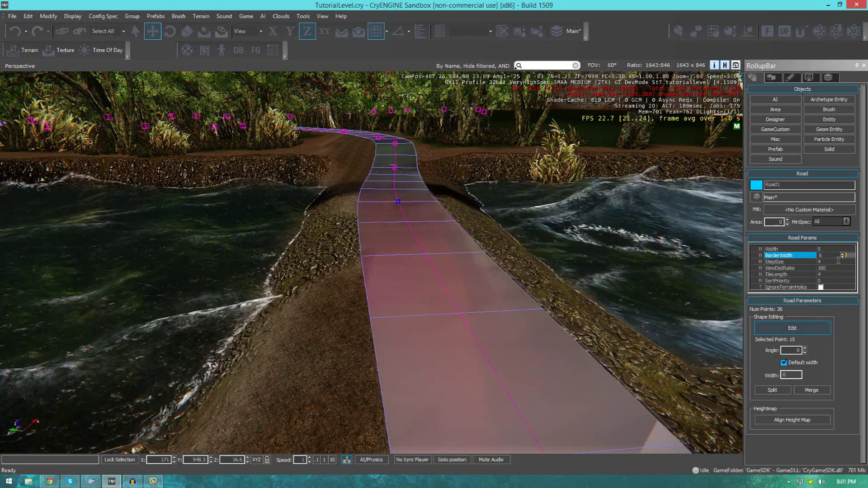
type("10")
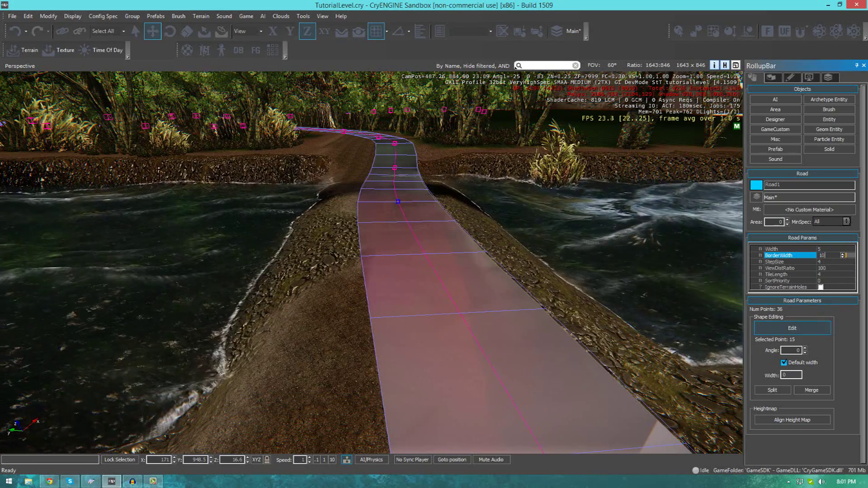
left_click(819, 419)
right_click_drag(497, 300, 508, 294)
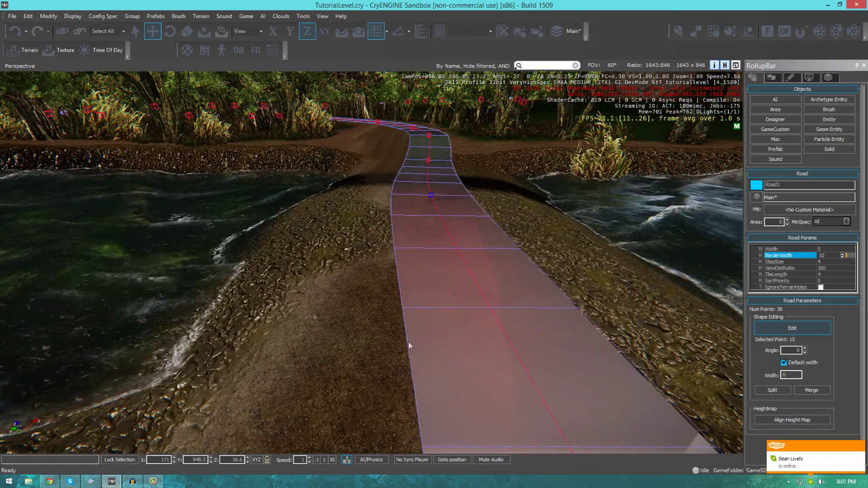
Try a BorderWidth of 15, align the height map again and inspect the widened banks at the crossing.
left_click(840, 256)
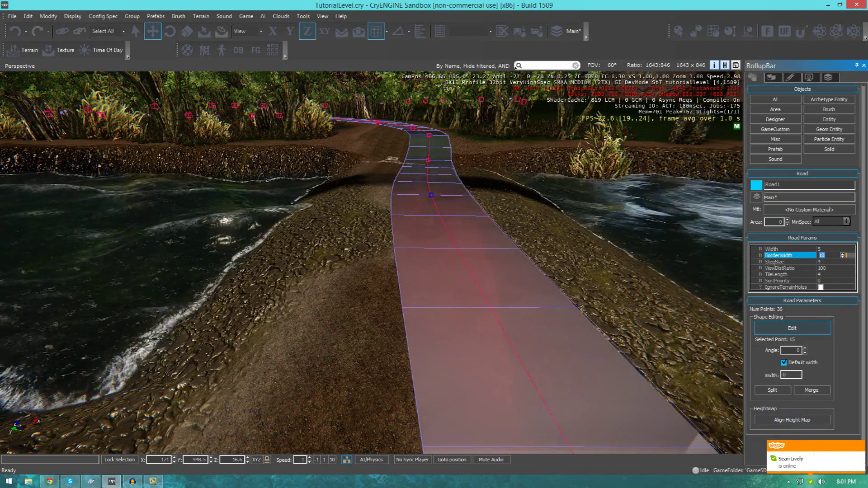
type("15")
left_click(787, 418)
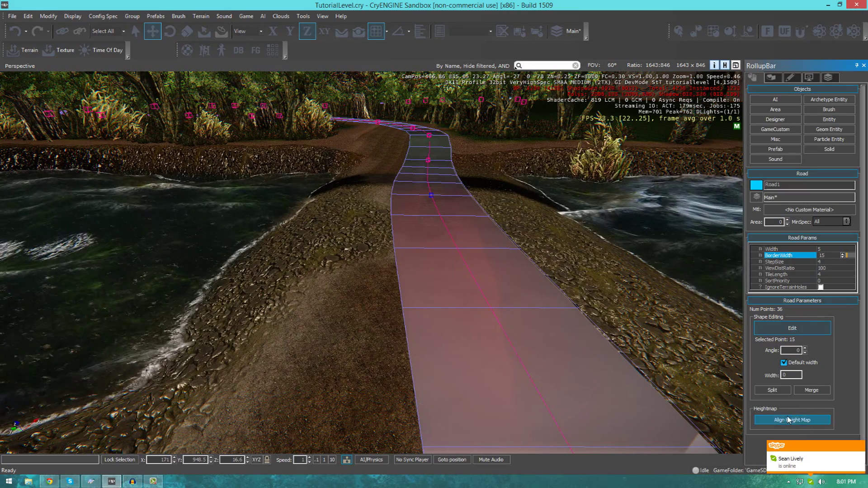
right_click_drag(312, 270, 364, 274)
key("d")
key("w")
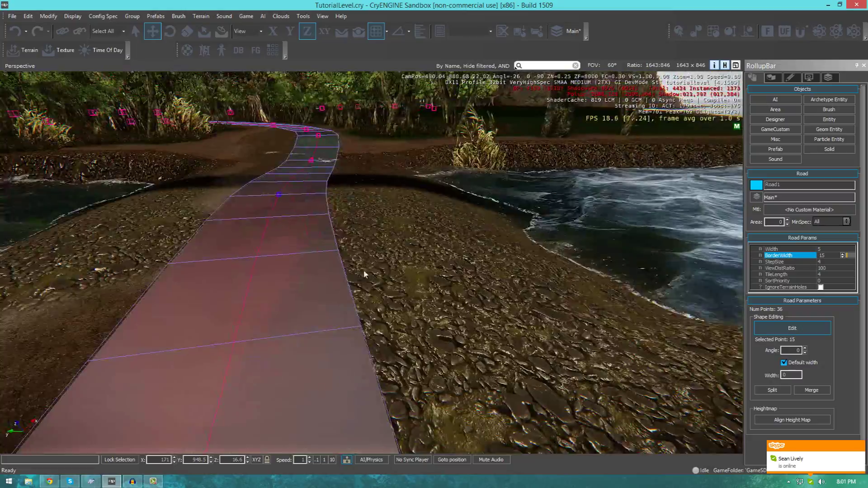
key("w")
right_click_drag(435, 226, 430, 199)
key("s")
right_click_drag(392, 227, 389, 230)
key("d")
key("s")
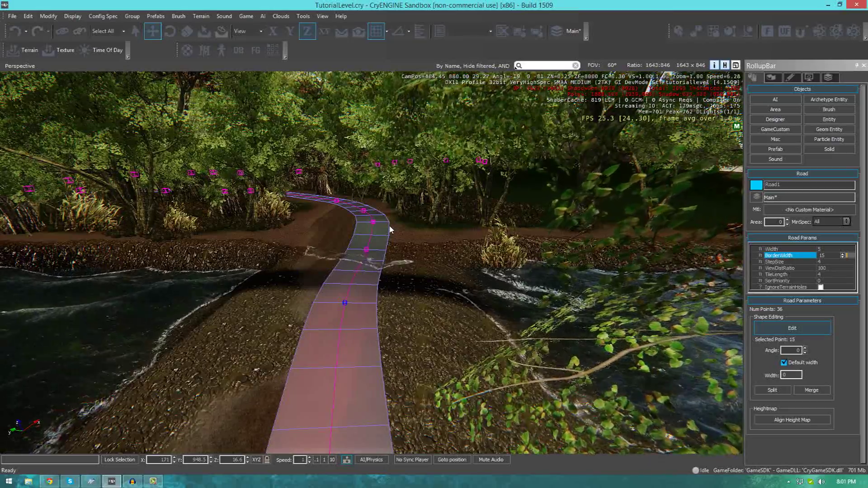
Undo the last height map alignment and the last BorderWidth change.
key("ctrl+z")
key("ctrl+z")
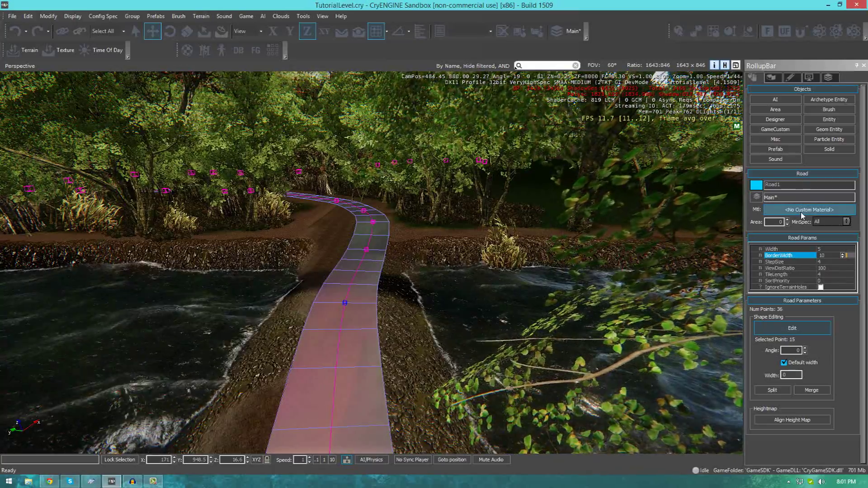
key("w")
mouse_move(509, 181)
right_mouse_down()
mouse_move(508, 192)
mouse_move(495, 179)
right_mouse_up()
right_click_drag(516, 296, 514, 295)
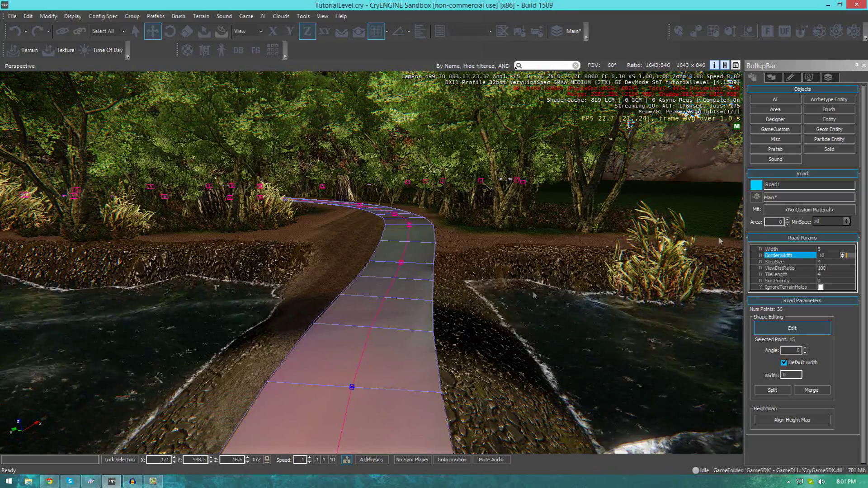
Open the Material Editor from the road's material setting and select forest_trail in the materials/roads folder.
left_click(788, 210)
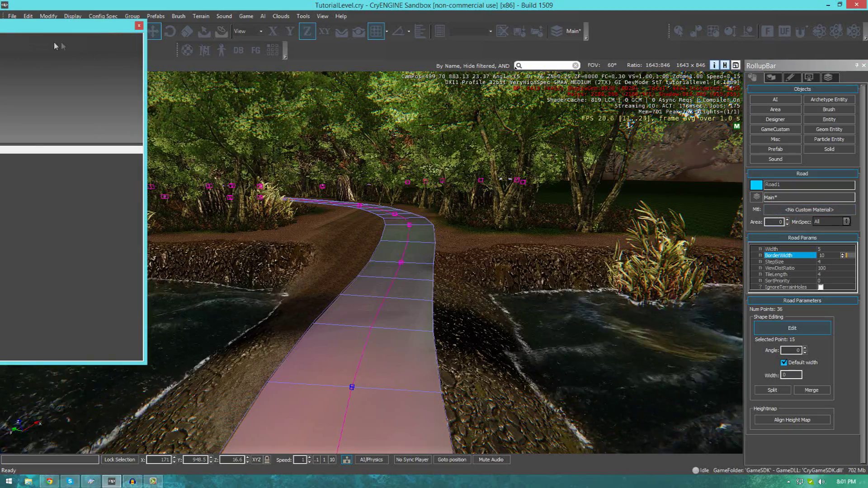
left_click_drag(24, 27, 560, 94)
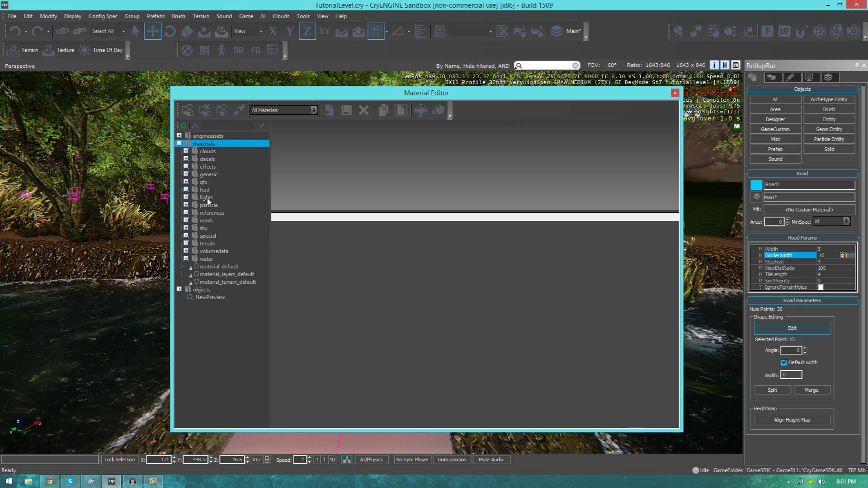
left_click(186, 221)
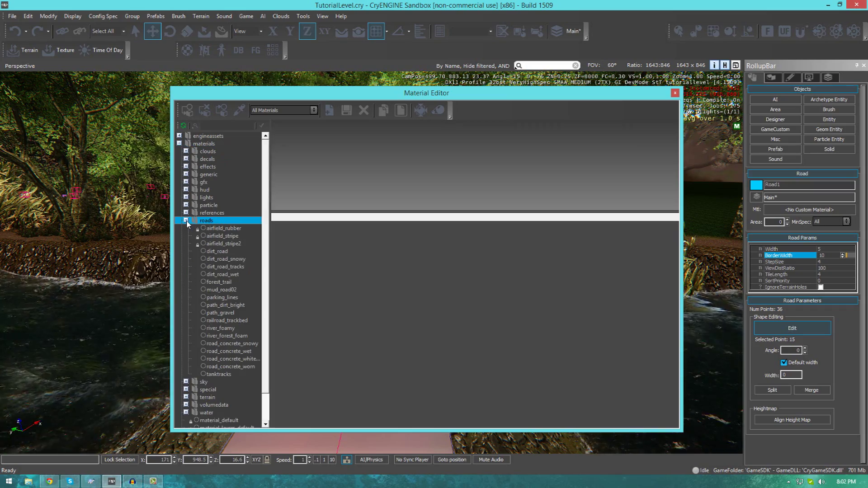
left_click(226, 283)
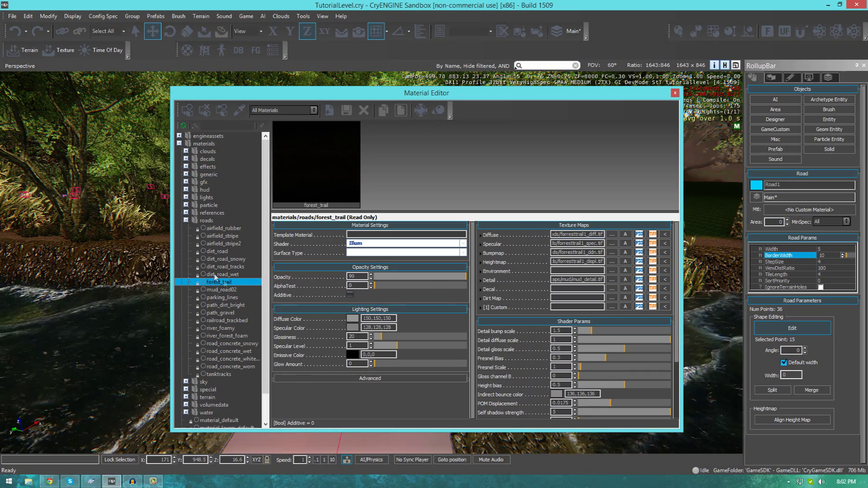
Assign the forest_trail material to the selected road and close the Material Editor.
right_click(225, 287)
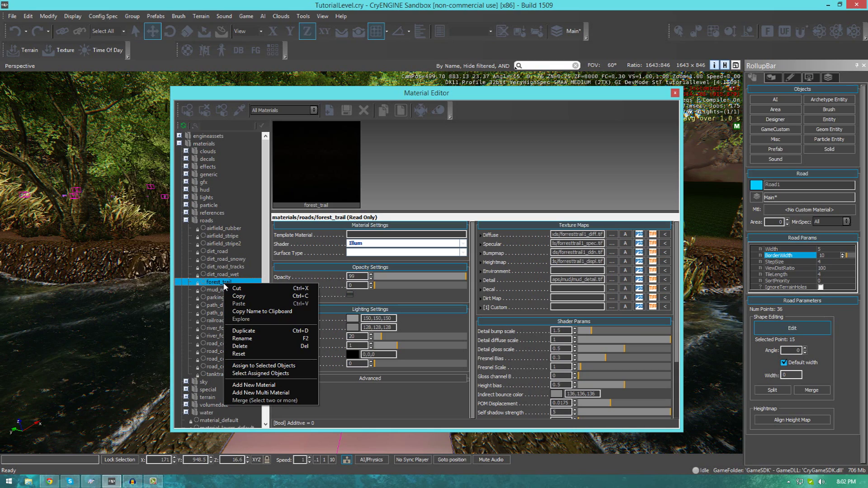
left_click(208, 284)
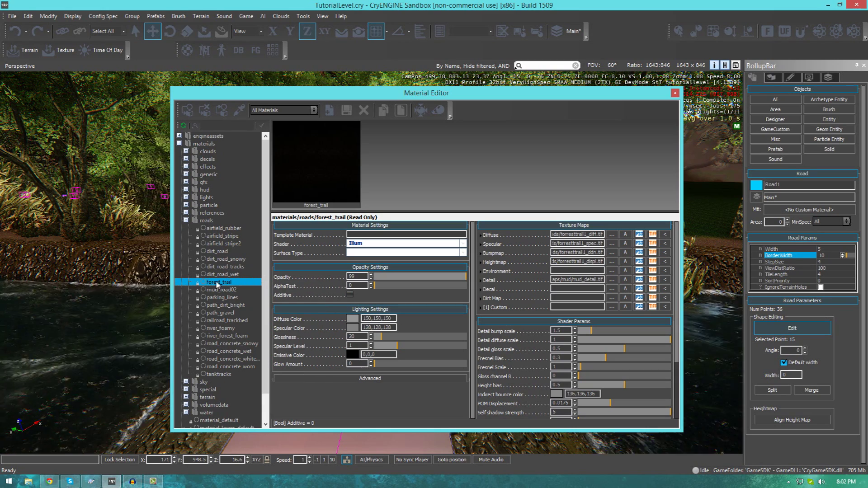
right_click(218, 284)
left_click(246, 364)
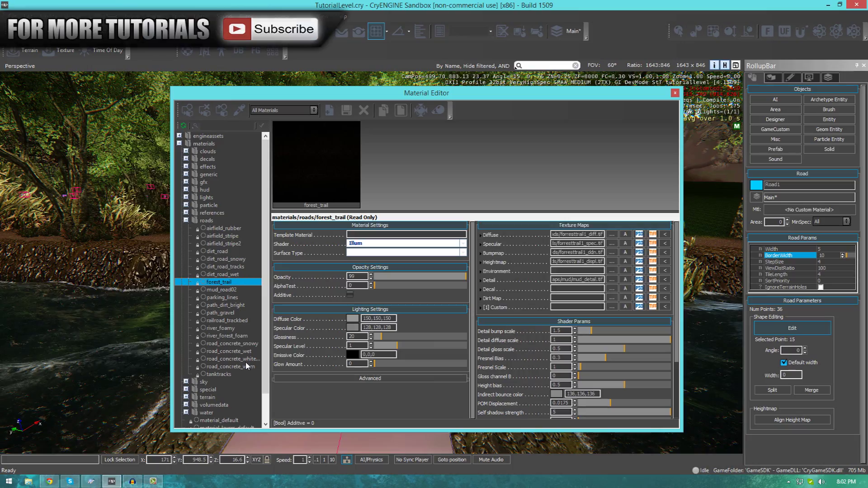
left_click(675, 93)
Examine the forest_trail surface on the road over the river crossing and along the forest path.
key("w")
key("d")
right_click_drag(484, 275, 362, 292)
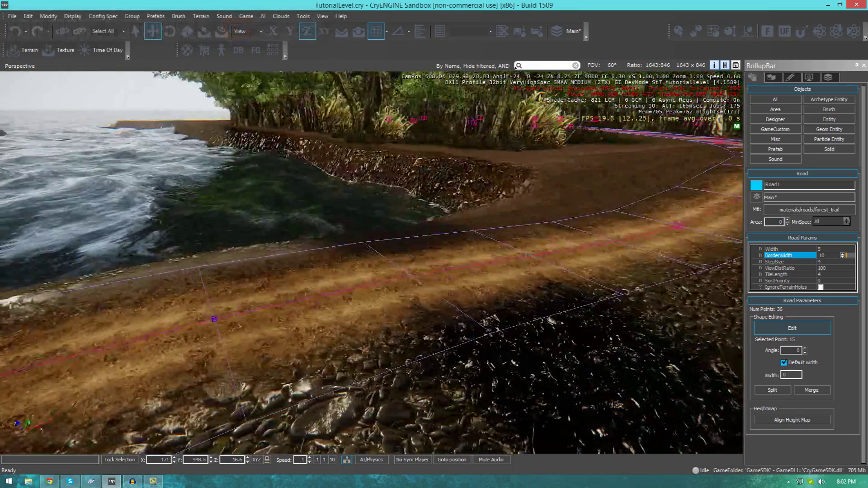
middle_click_drag(364, 349, 313, 379)
right_click_drag(313, 379, 386, 367)
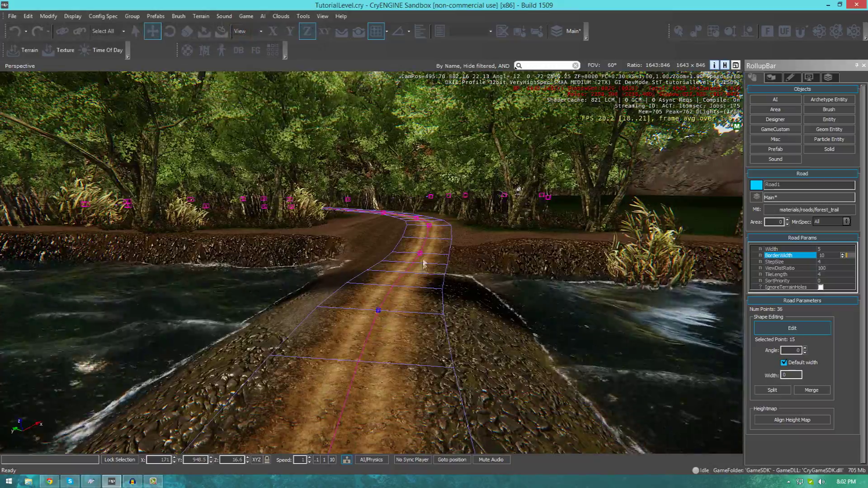
key("w")
right_click_drag(424, 264, 231, 253)
key("w")
key("w")
key("w")
key("s")
right_click_drag(371, 263, 344, 262)
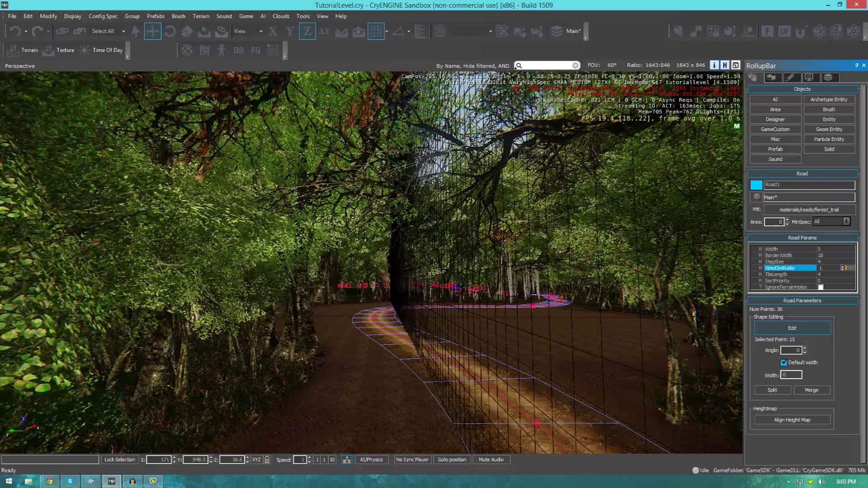
Follow the road through the forest to check how far away it renders with a ViewDistRatio of 1.
key("w")
right_click_drag(380, 125, 464, 130)
key("w")
key("w")
key("w")
key("w")
key("w")
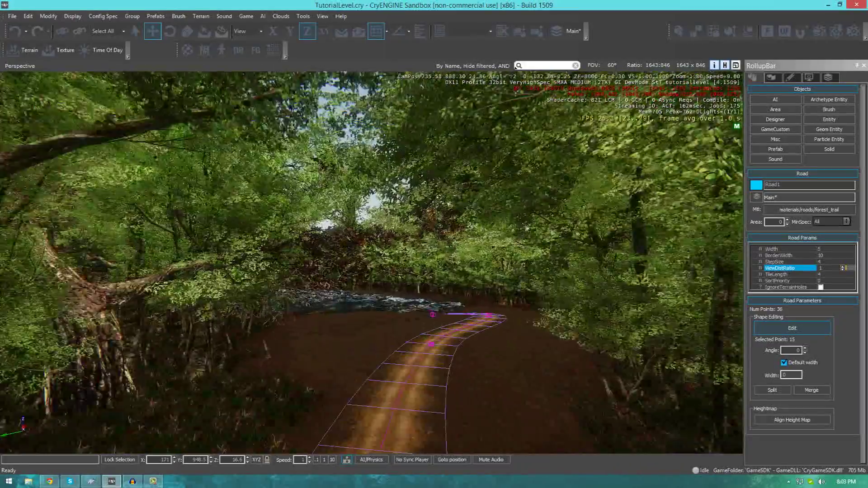
Review the road's SortPriority and StepSize parameters while viewing the trail through the forest.
left_click(778, 281)
key("w")
right_click_drag(354, 346, 417, 370)
key("w")
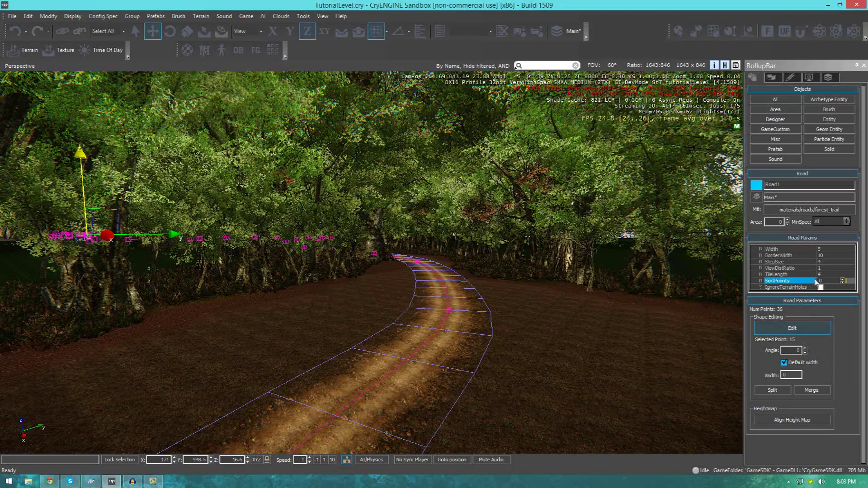
left_click(782, 262)
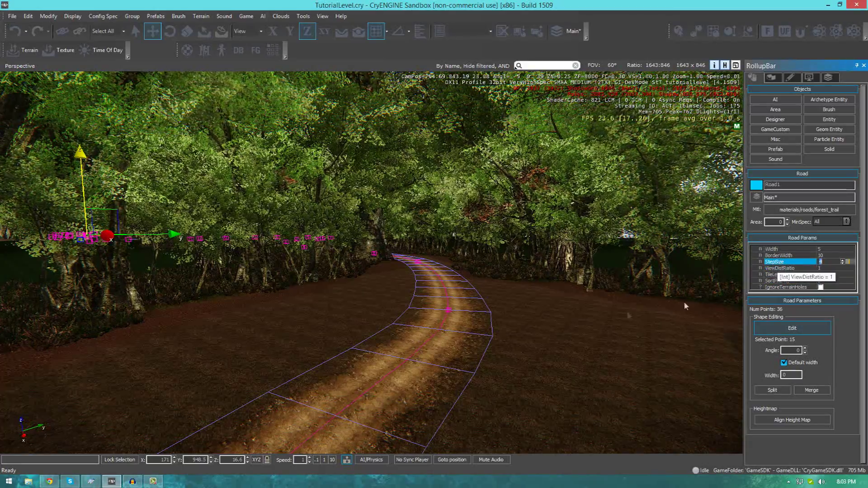
Select the nearby road point at the bend in the forest trail and shift it slightly.
key("w")
key("d")
right_click_drag(409, 376, 407, 376)
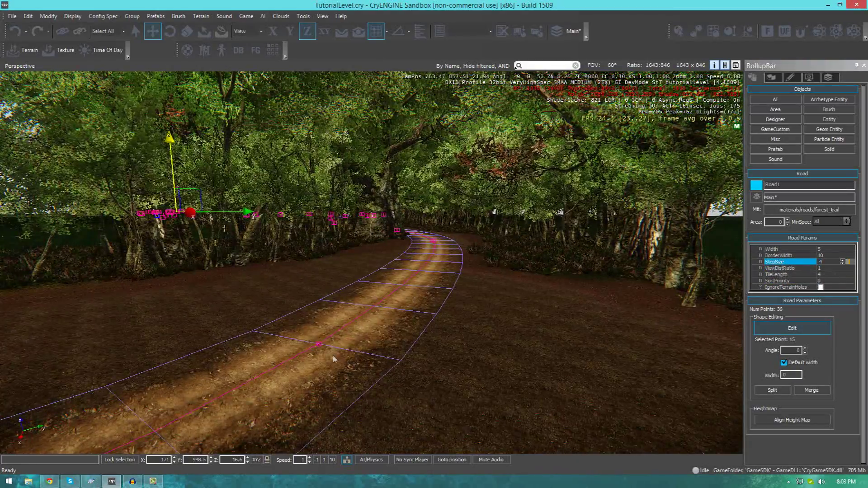
left_click(319, 351)
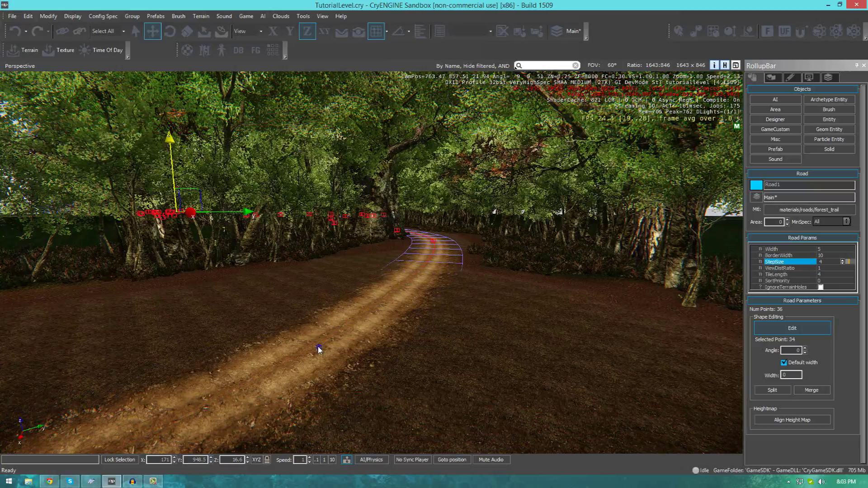
left_click_drag(316, 340, 316, 337)
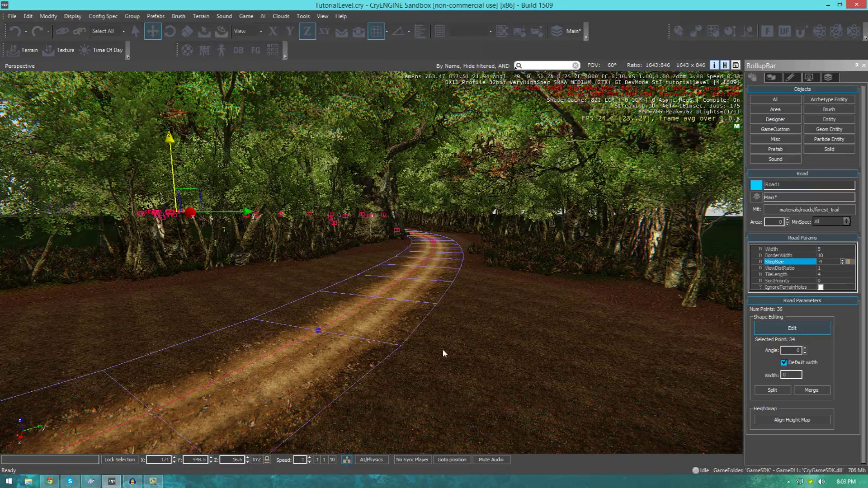
Disable the default width for the selected road point, set its width to 10, and look over the trail.
key("w")
right_click_drag(424, 345, 45, 362)
right_click_drag(271, 361, 397, 345)
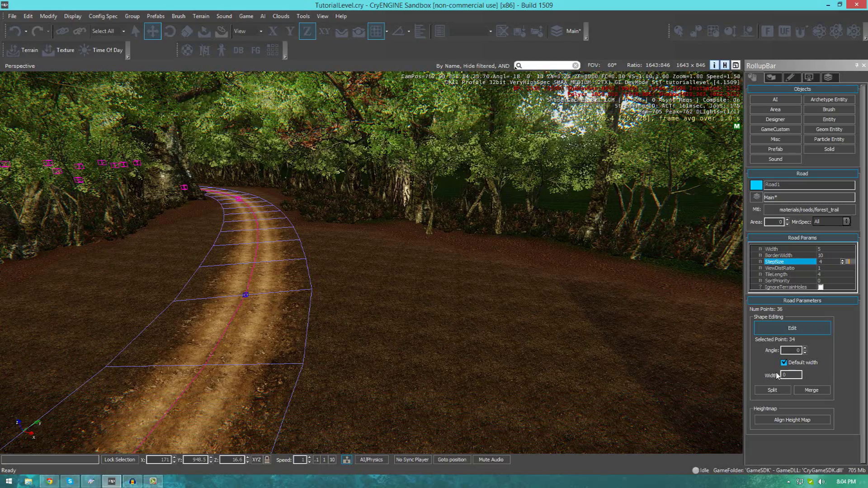
left_click(784, 364)
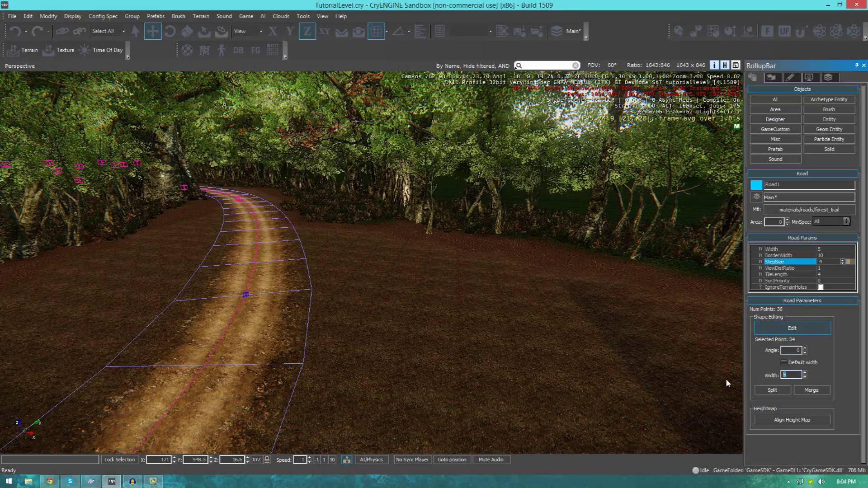
type("10")
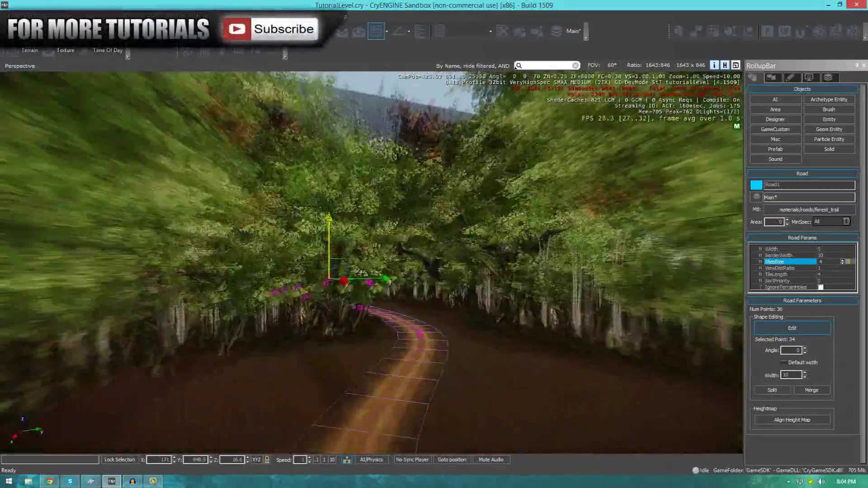
right_click_drag(701, 382, 701, 382)
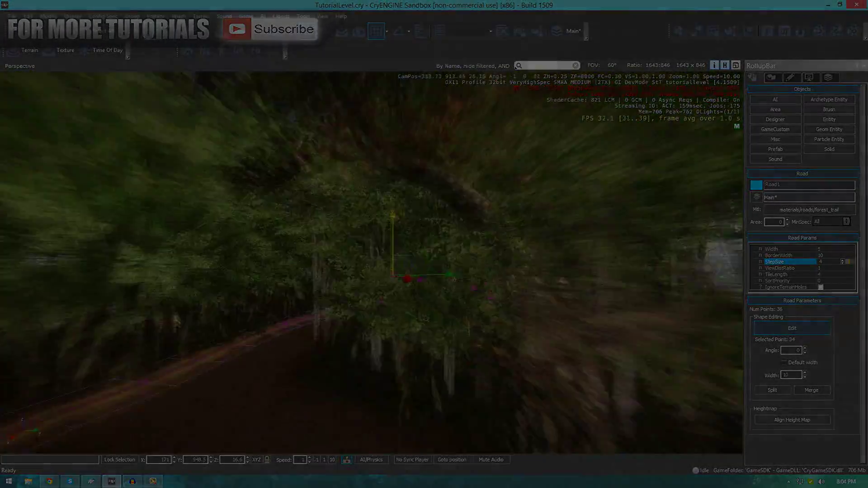